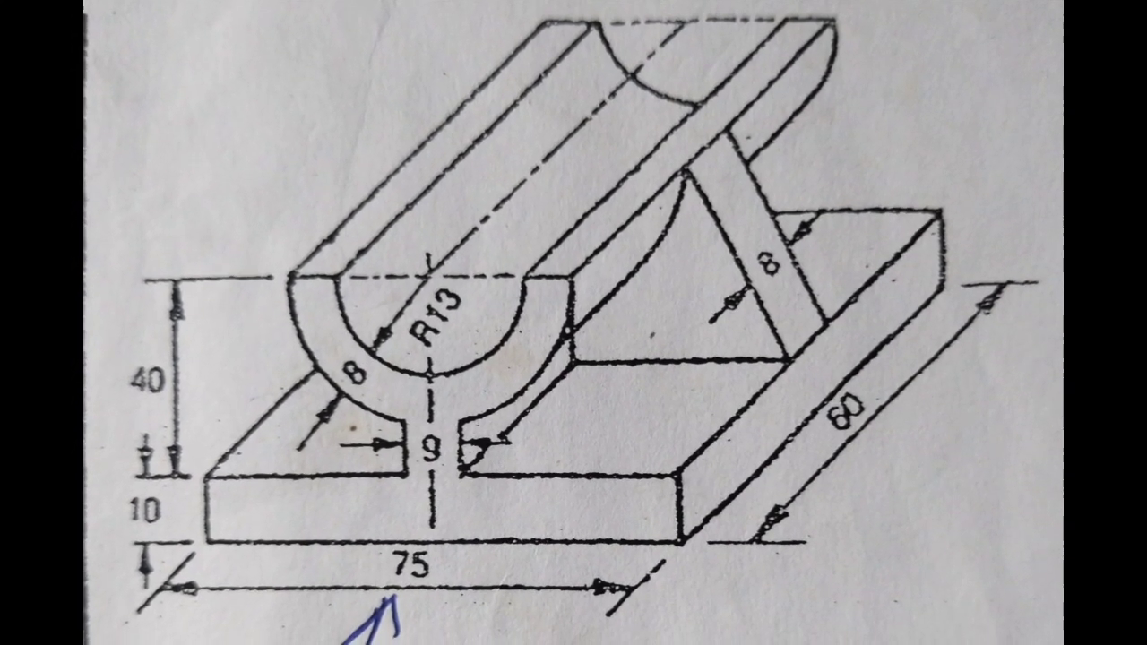
Leave the reference sketch for the empty Drawing1 Front view and enter R for RECTANG.
type("R")
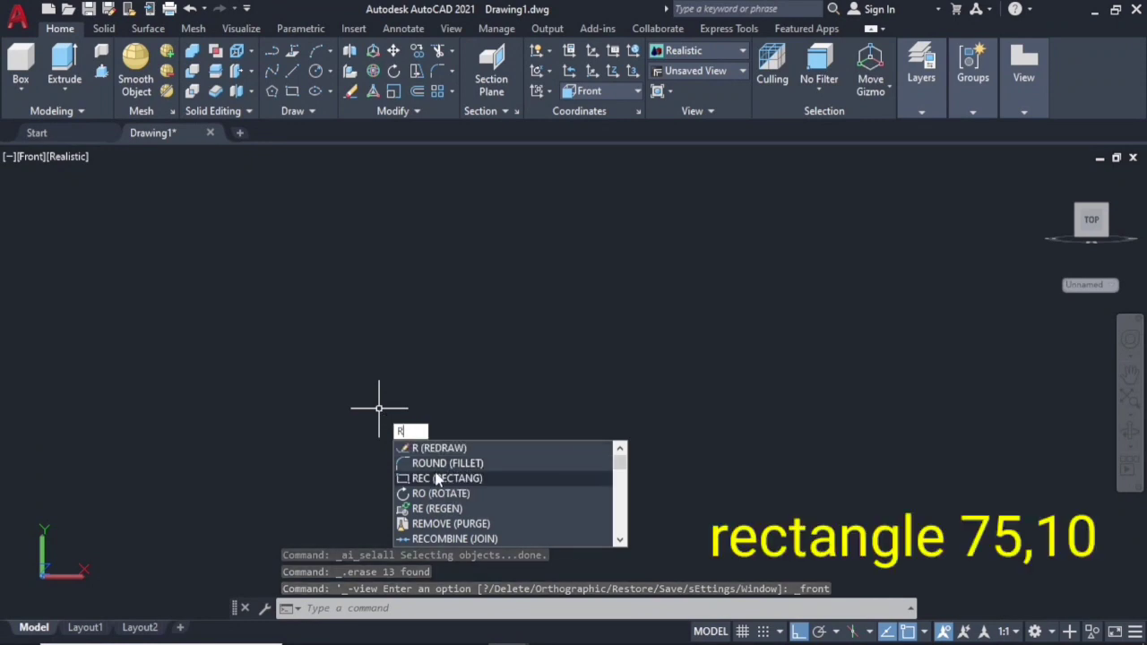
Draw a 75 × 10 base plate rectangle and centre it in the Front view.
left_click(421, 478)
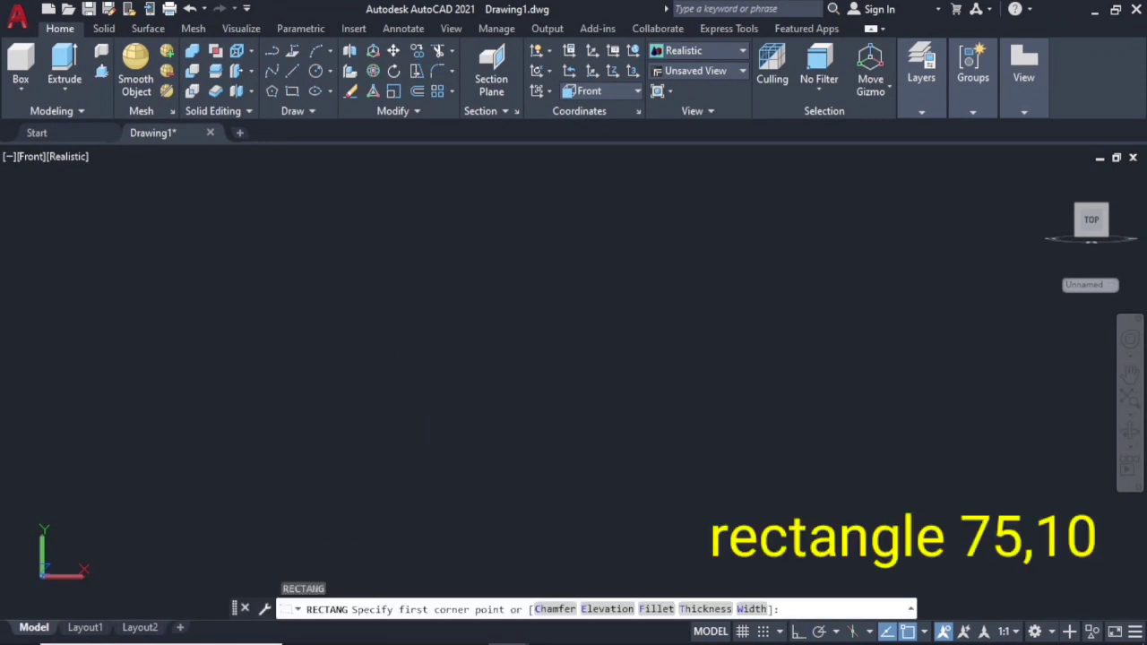
left_click(353, 280)
type("75")
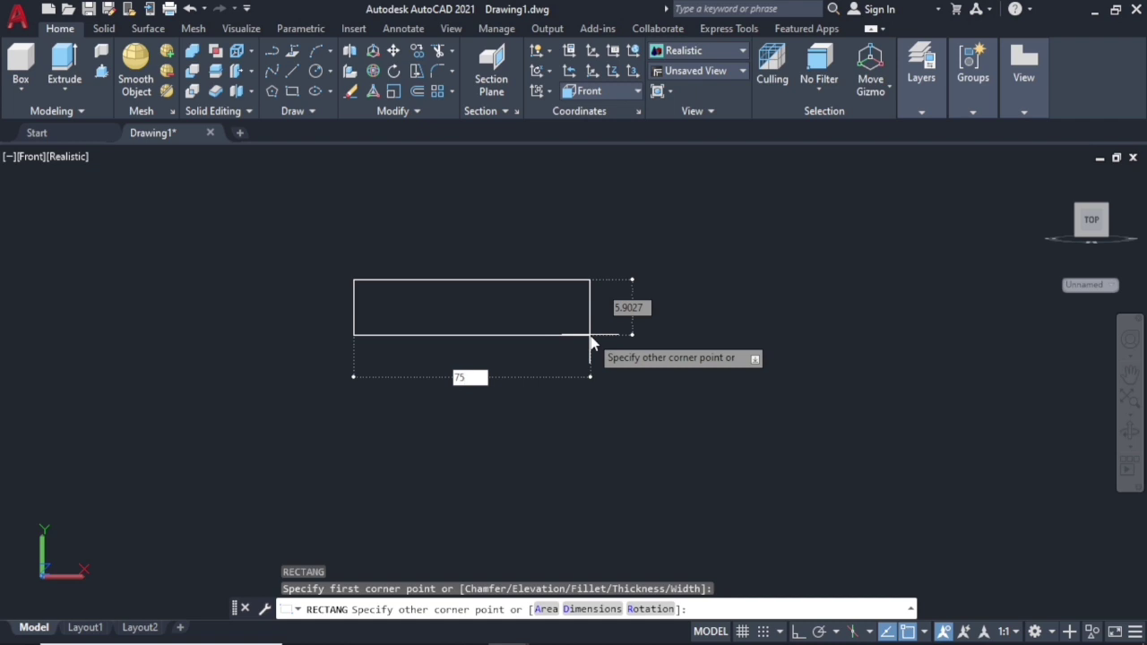
key("Tab")
type("10")
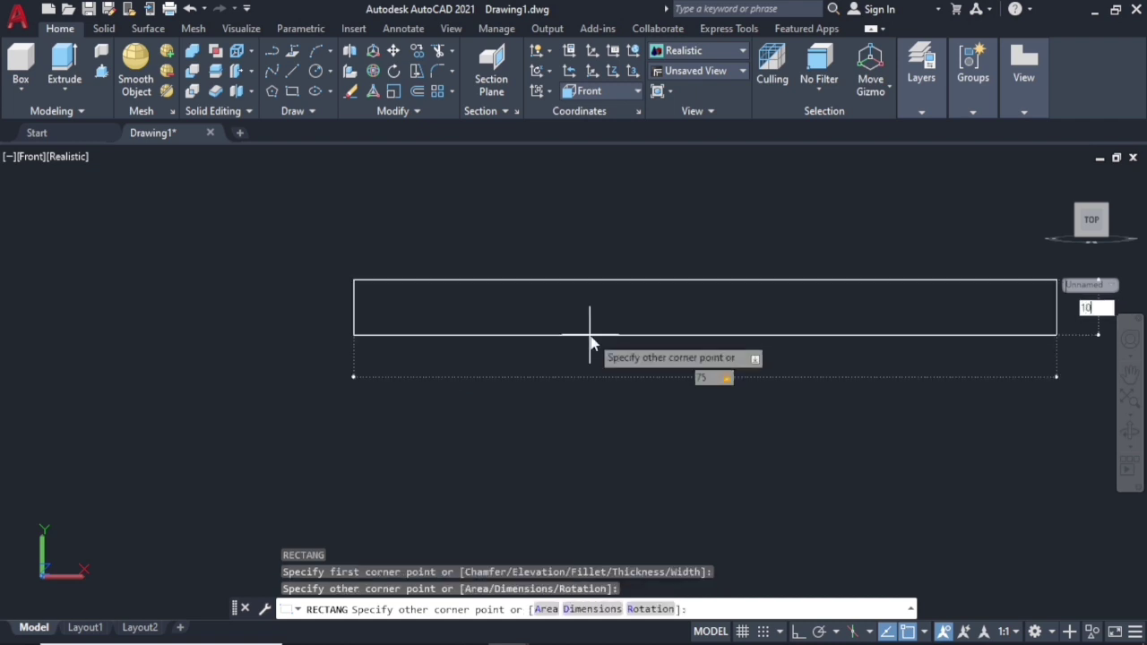
key("Return")
scroll(678, 335, "down", 4)
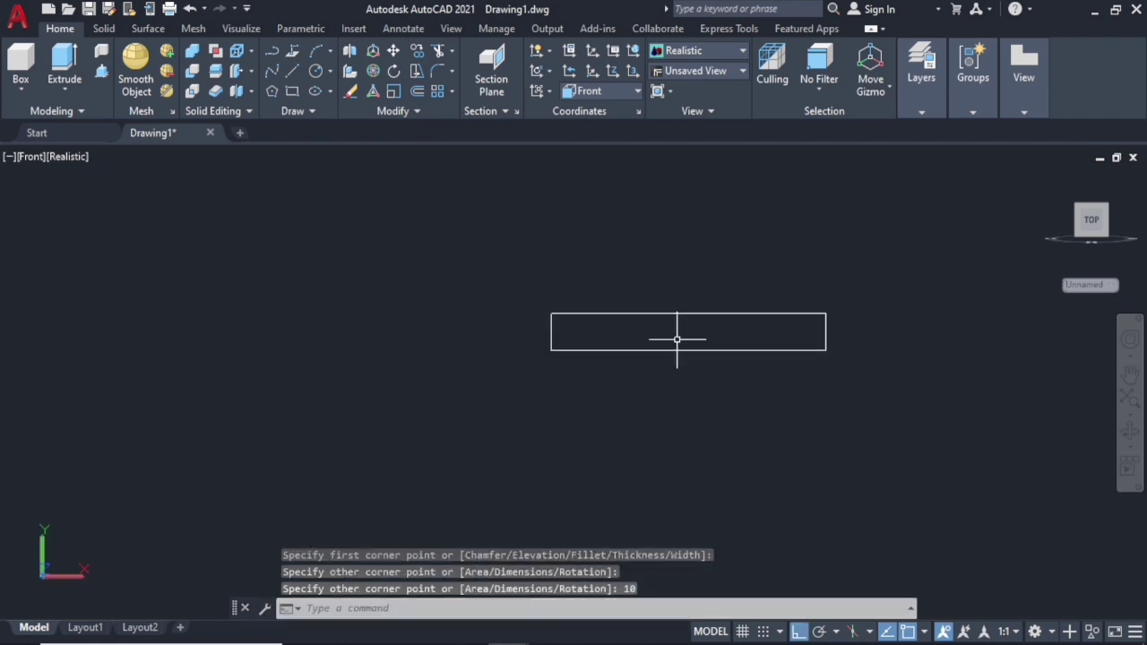
mouse_move(676, 338)
middle_mouse_down()
mouse_move(347, 382)
mouse_move(448, 421)
middle_mouse_up()
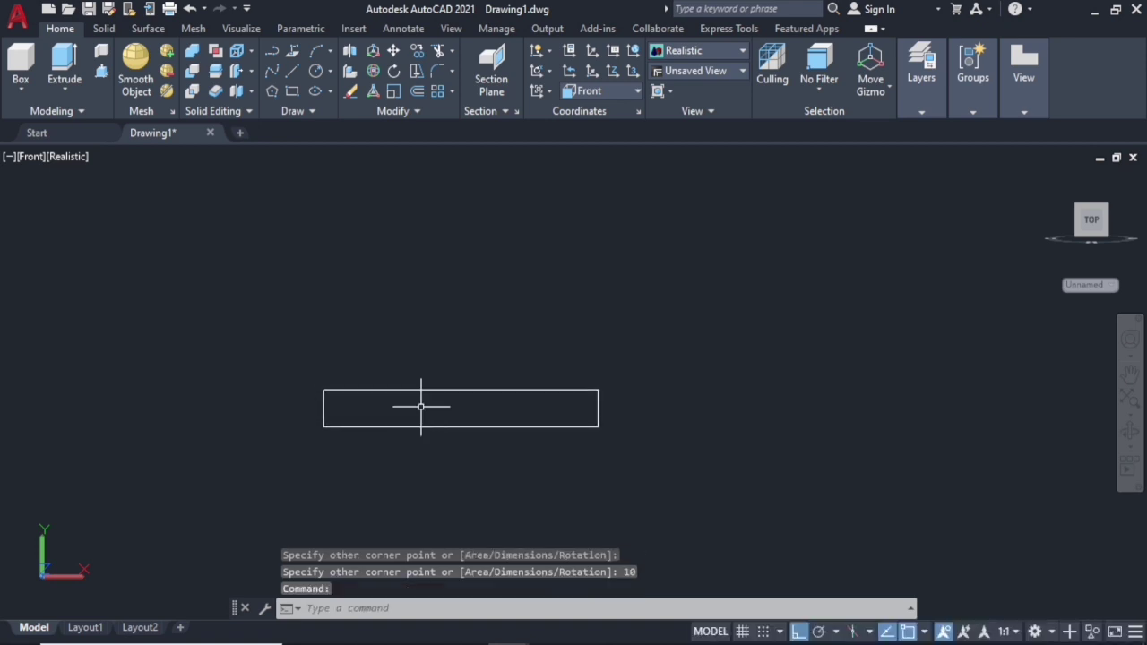
key("Escape")
type("L")
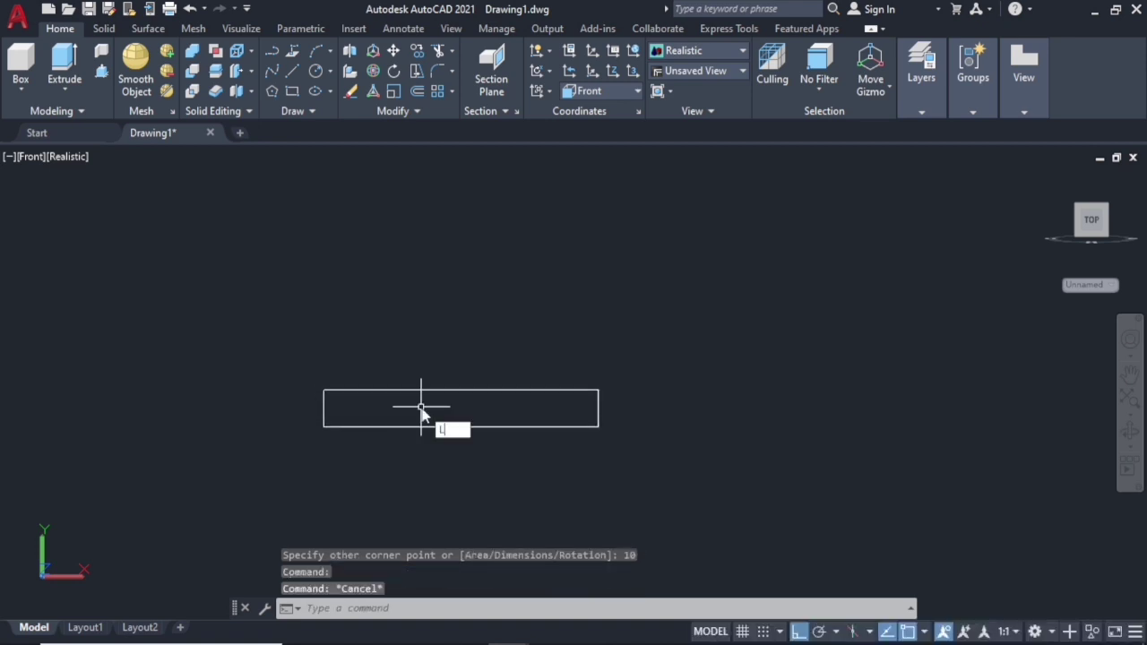
Draw a vertical centre line, 40 long, up from the base rectangle's top-edge midpoint.
key("Return")
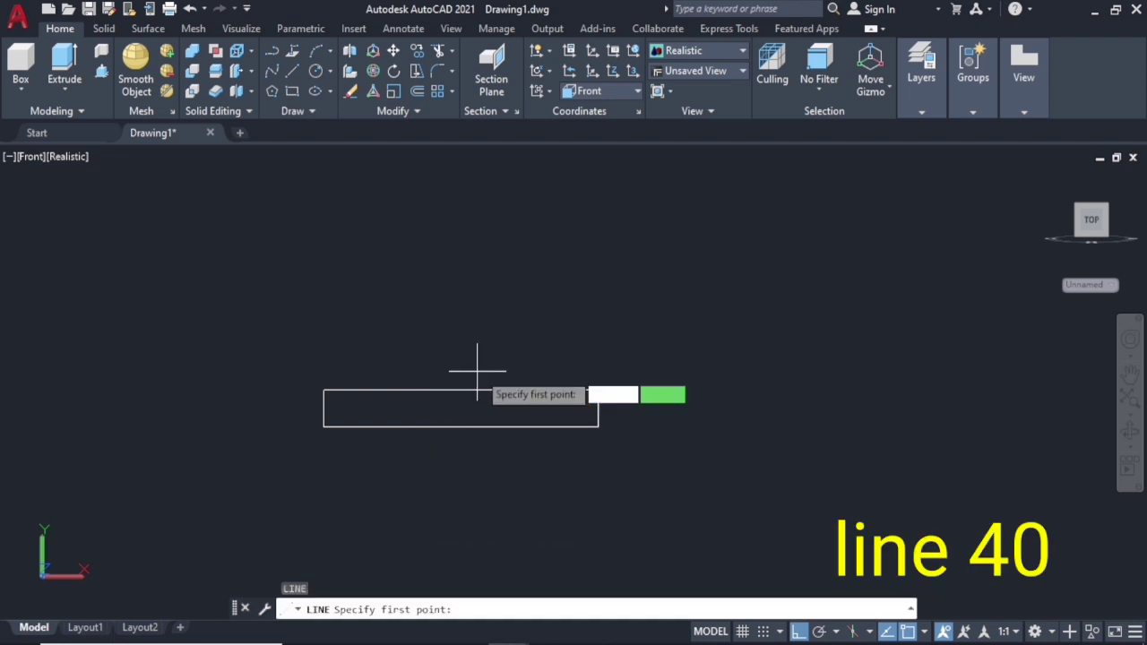
left_click(461, 391)
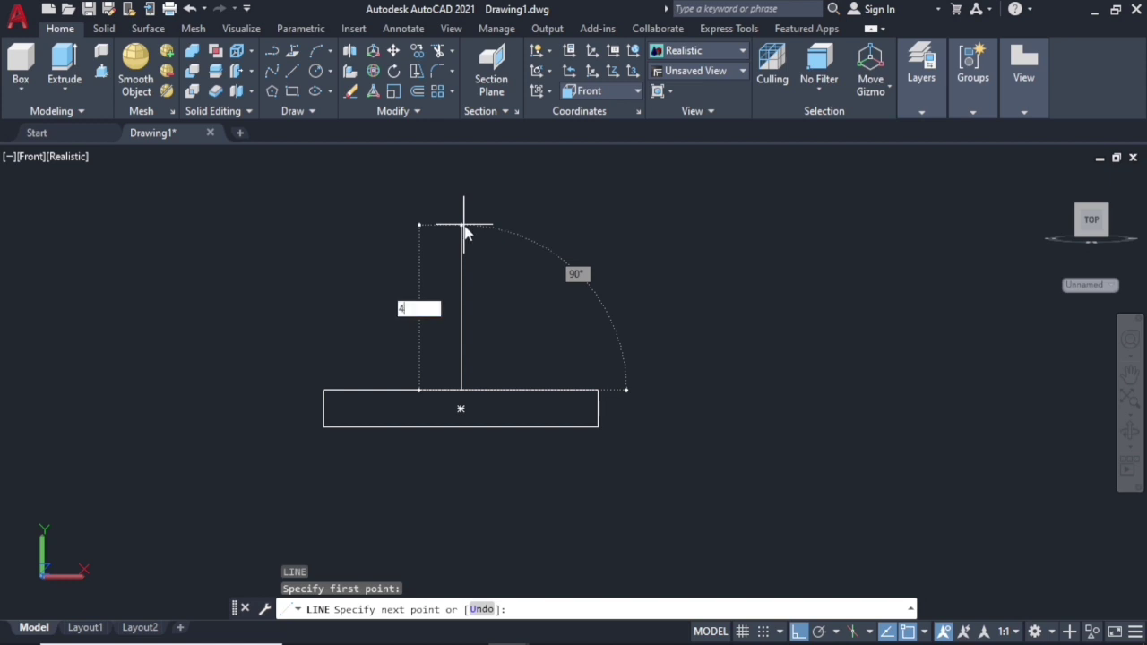
key("Return")
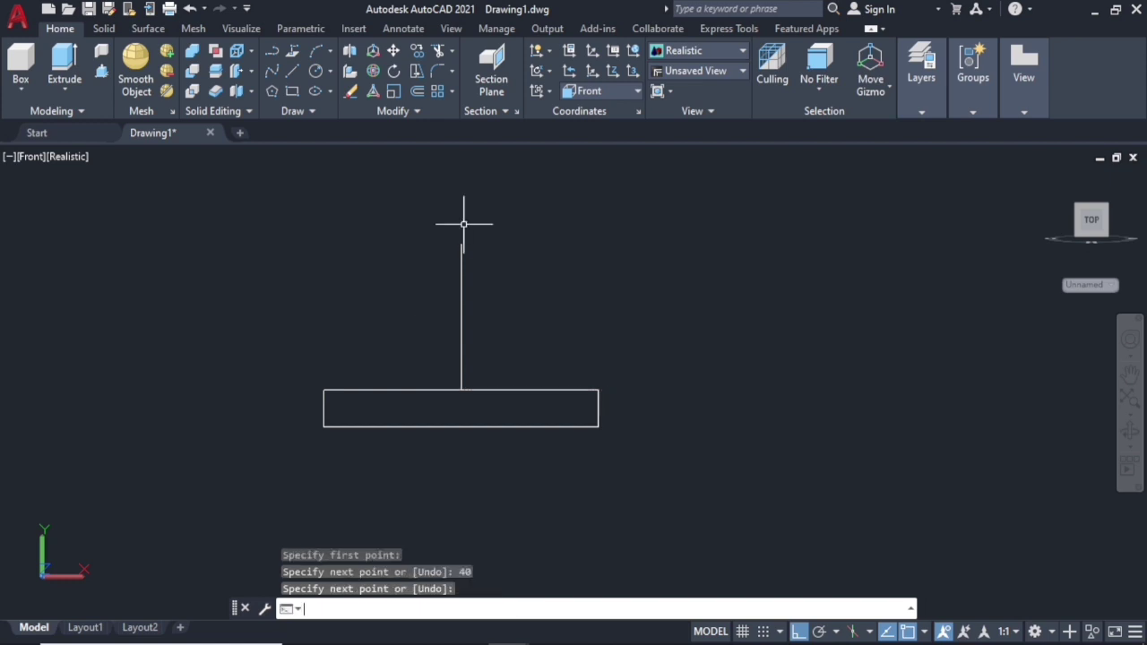
key("Escape")
type("O")
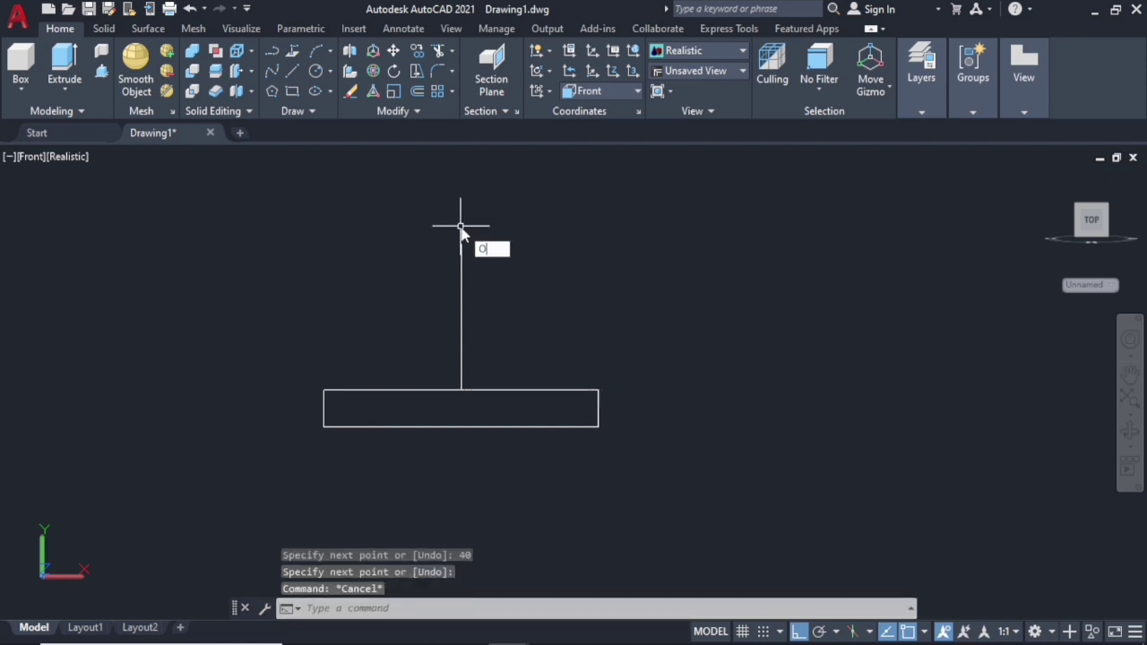
Offset the centre line 4.5 to each side, forming a 9-wide stem.
key("Return")
type("4.5")
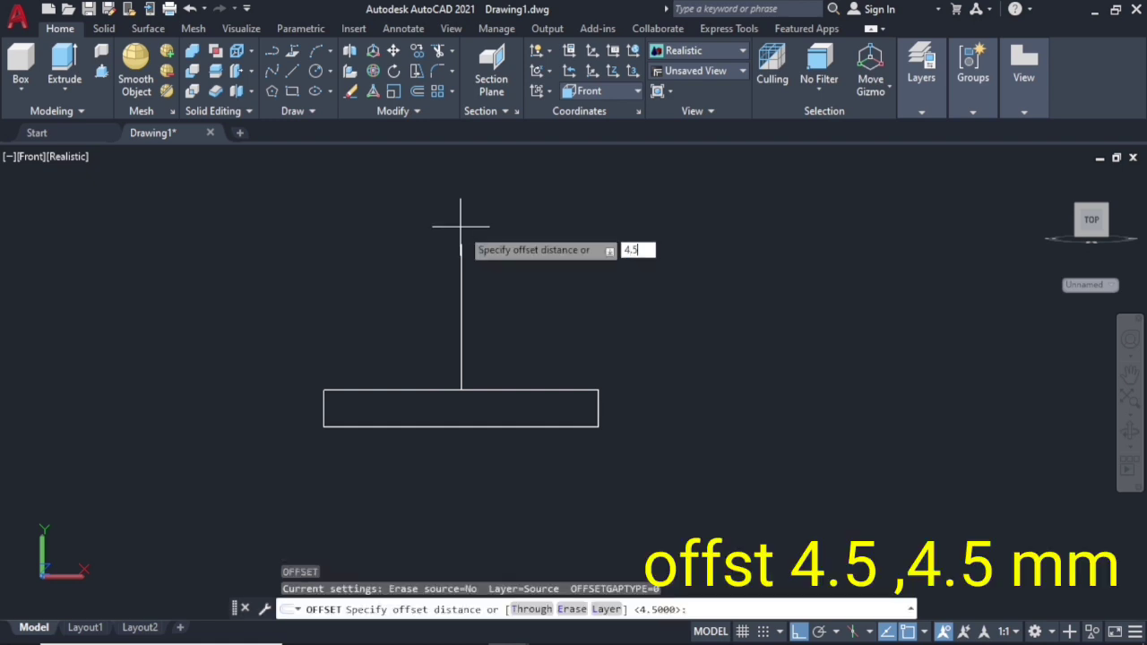
key("Return")
left_click(461, 285)
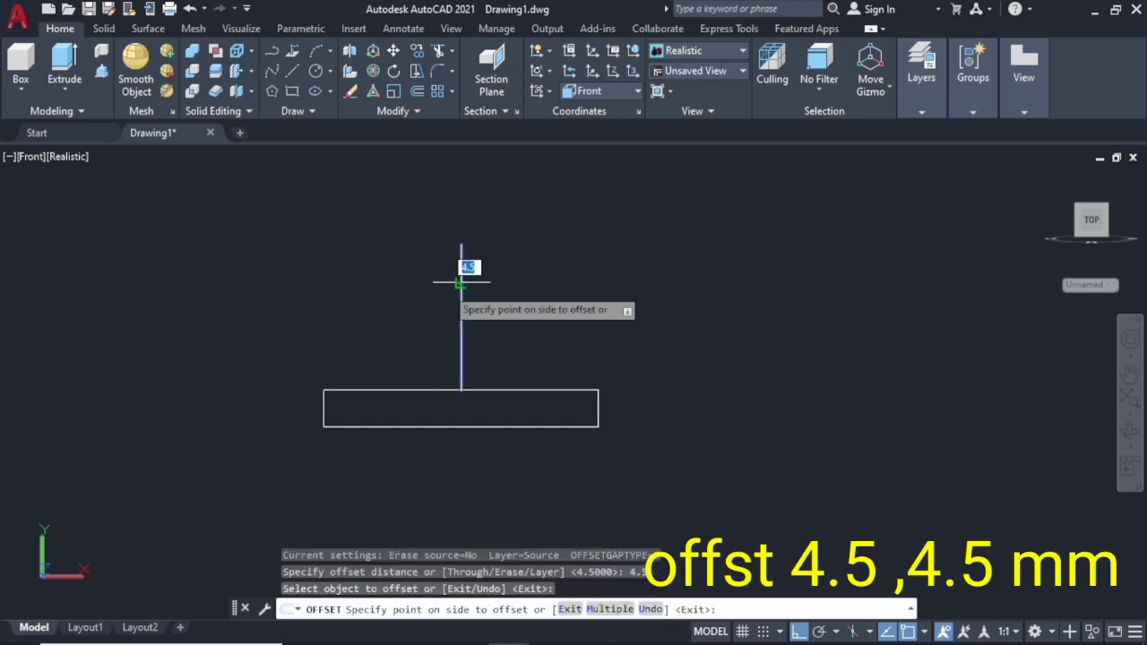
left_click(457, 283)
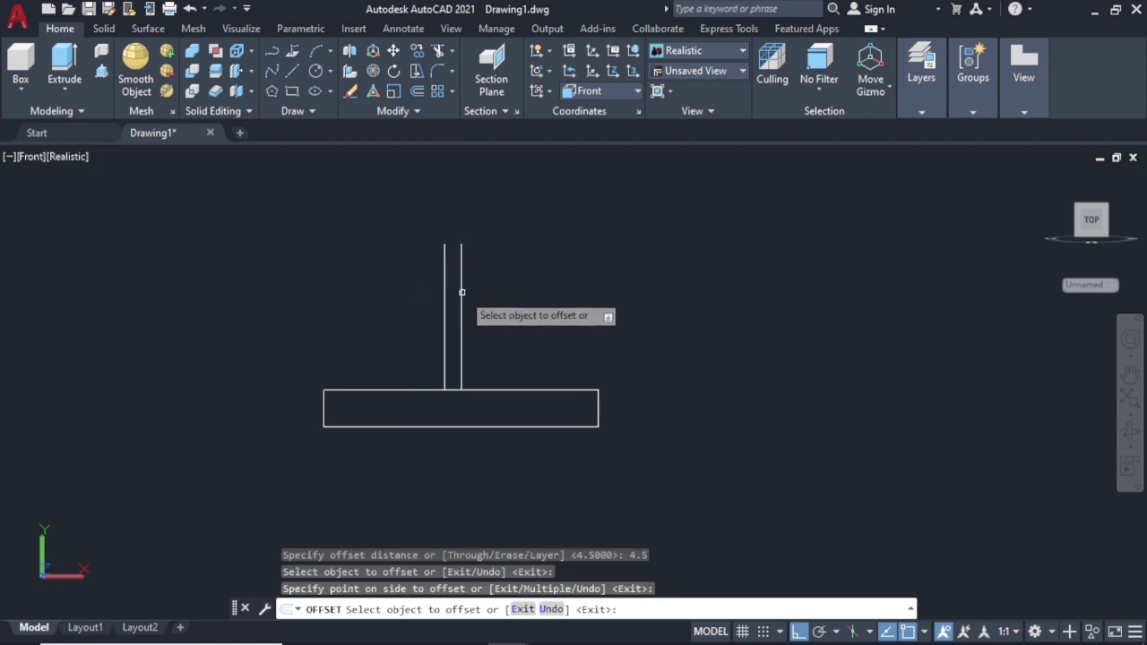
left_click(460, 288)
left_click(510, 289)
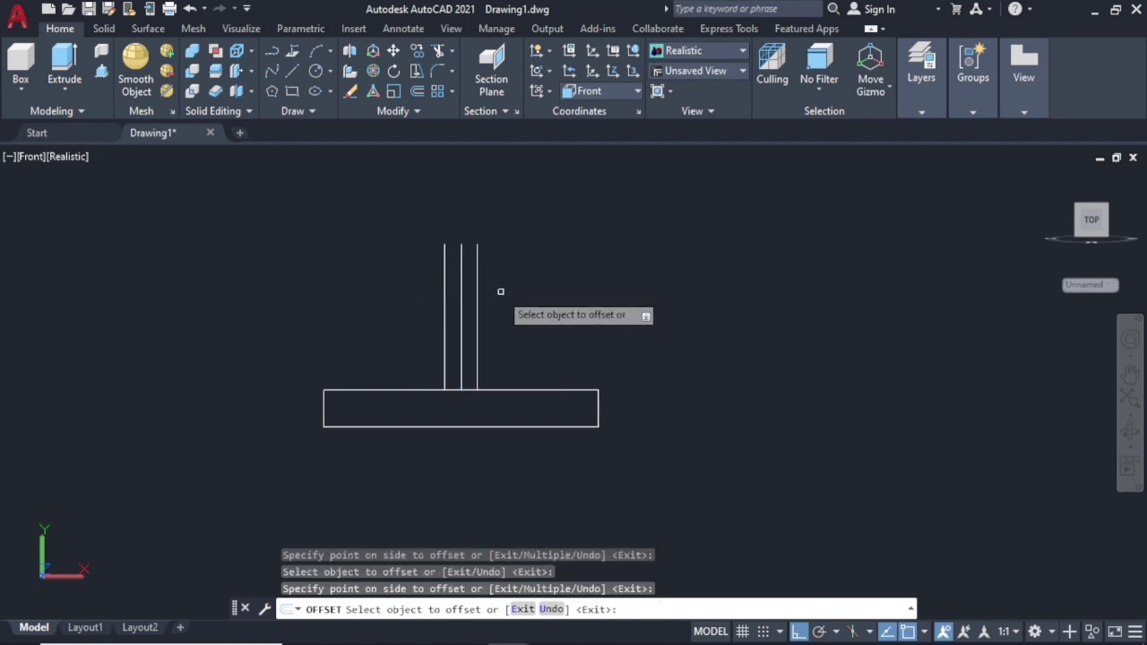
key("Escape")
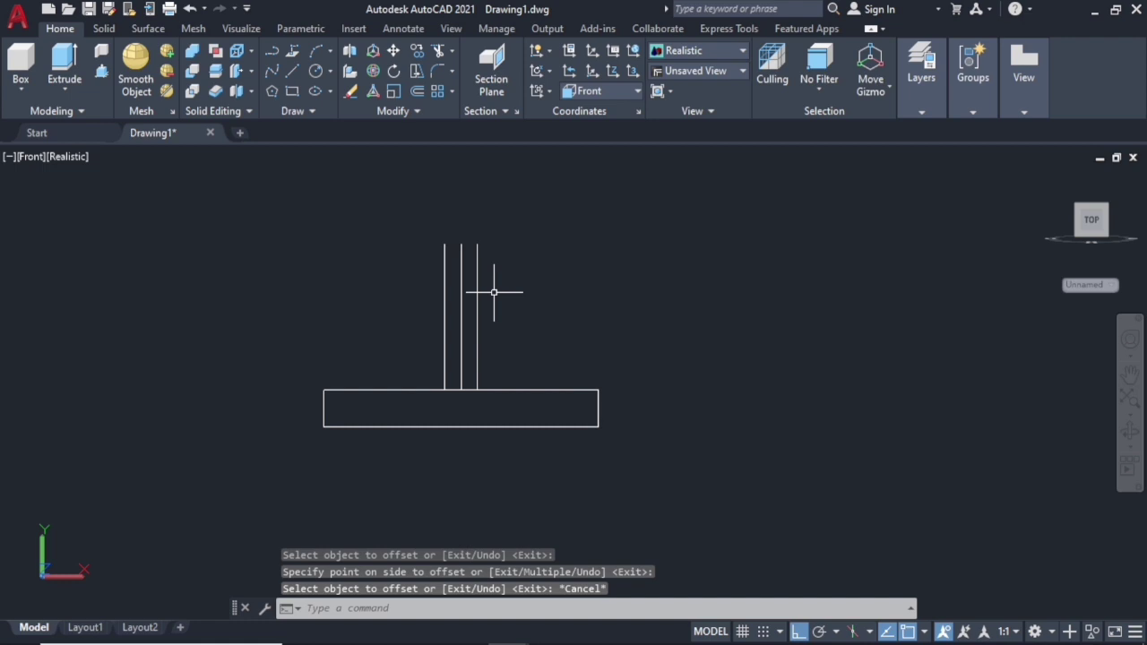
key("Escape")
type("C")
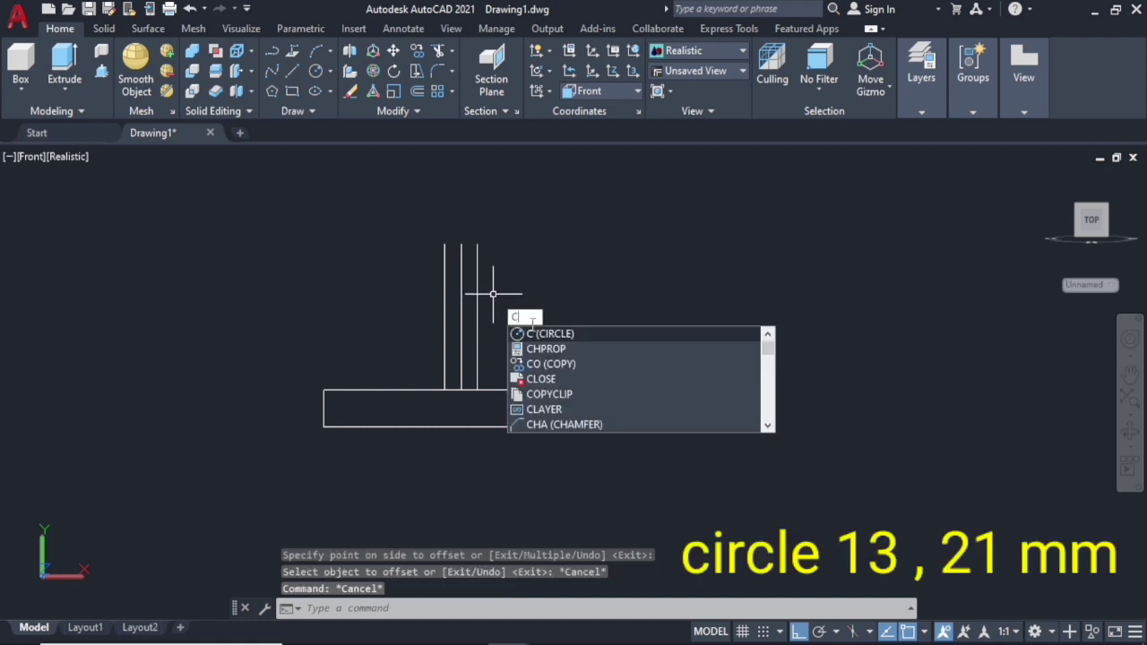
Draw concentric circles of radius 13 and 21 at the centre line's top end.
key("Return")
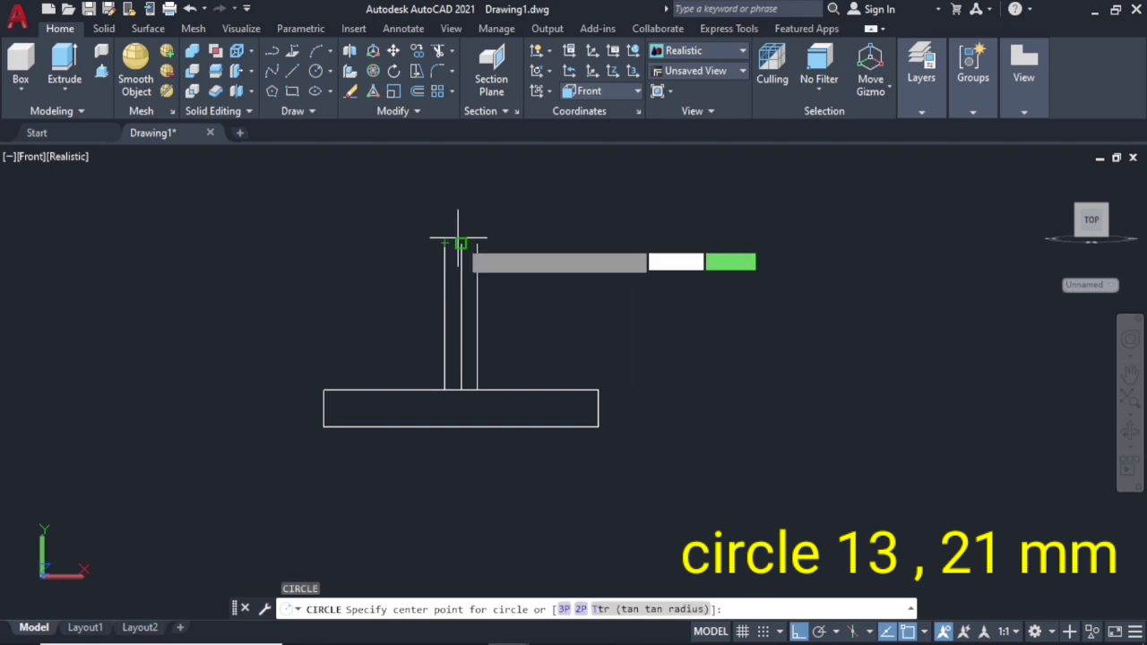
left_click(460, 242)
type("13")
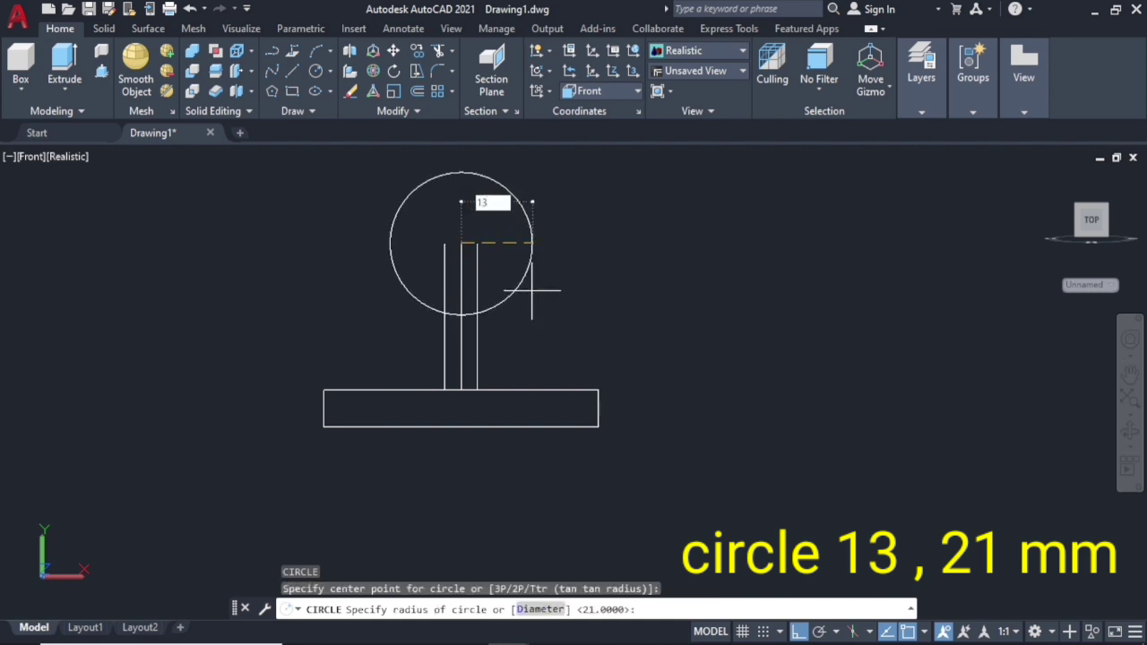
key("Return")
key("Return")
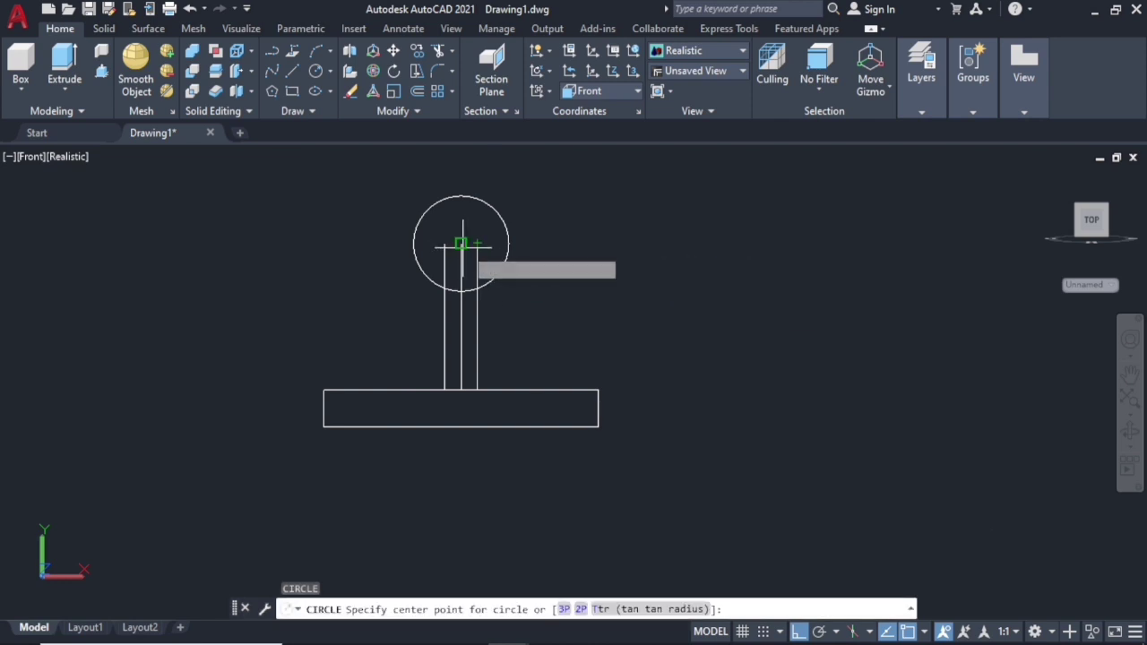
left_click(460, 242)
type("21")
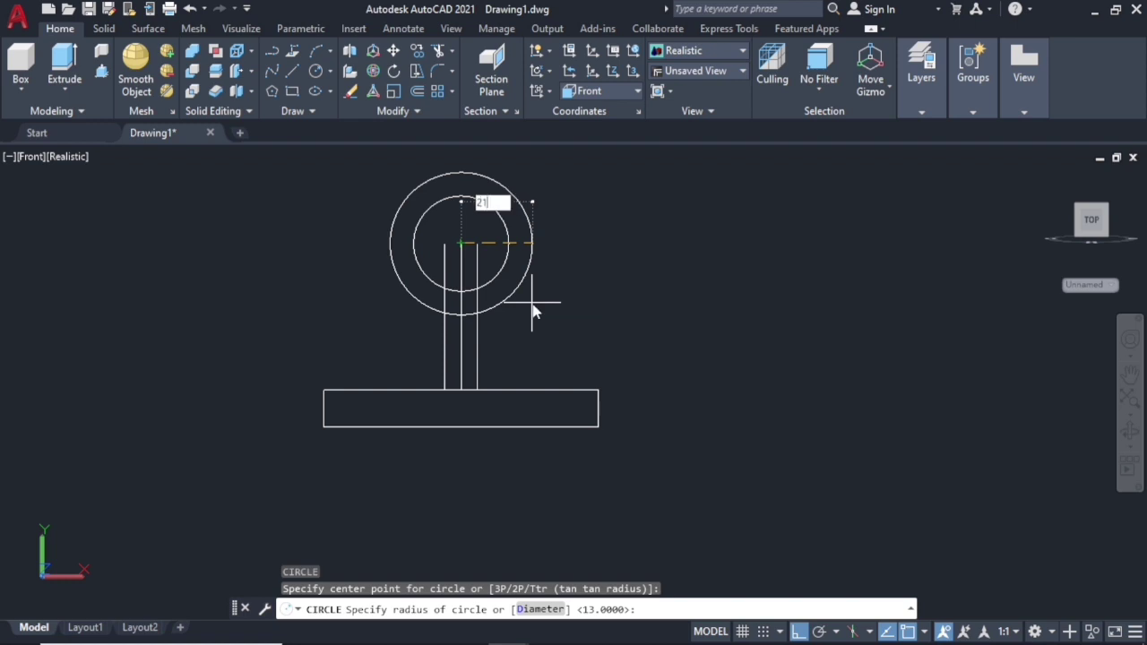
key("Return")
key("Return")
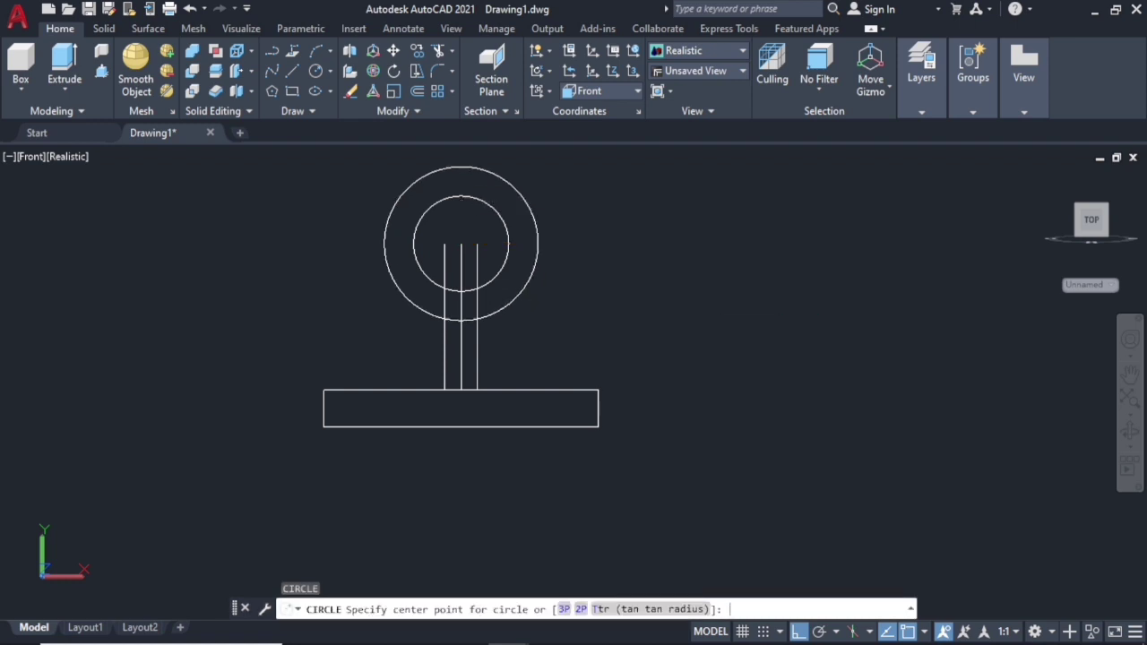
key("Escape")
Draw a horizontal line across the outer circle from its left to right quadrant.
type("L")
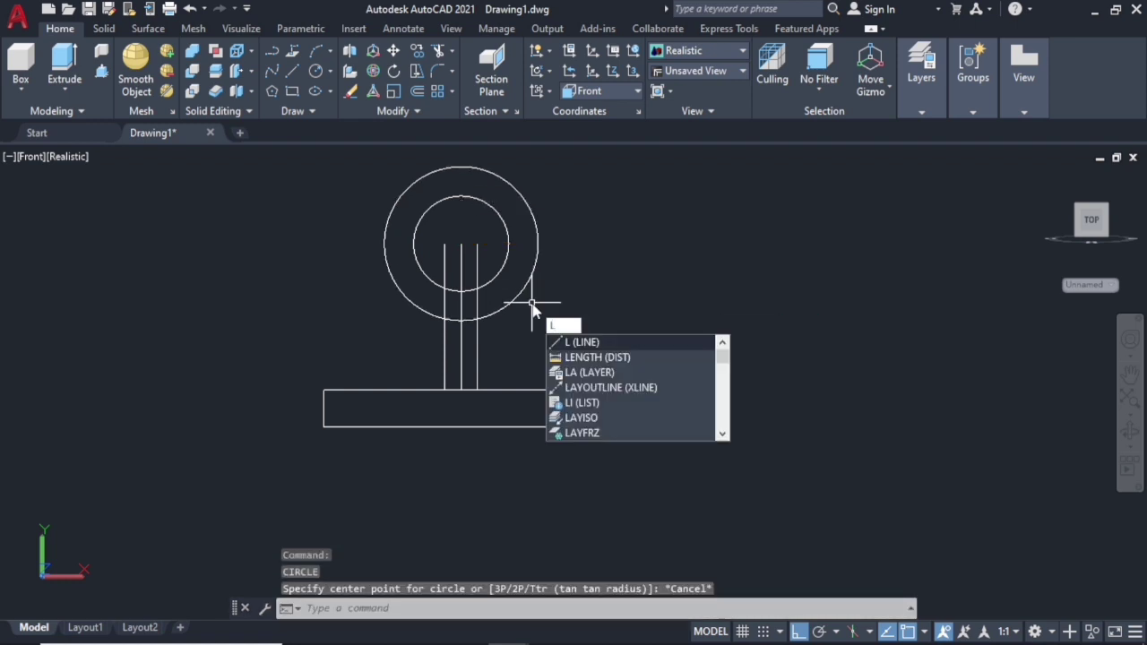
key("Return")
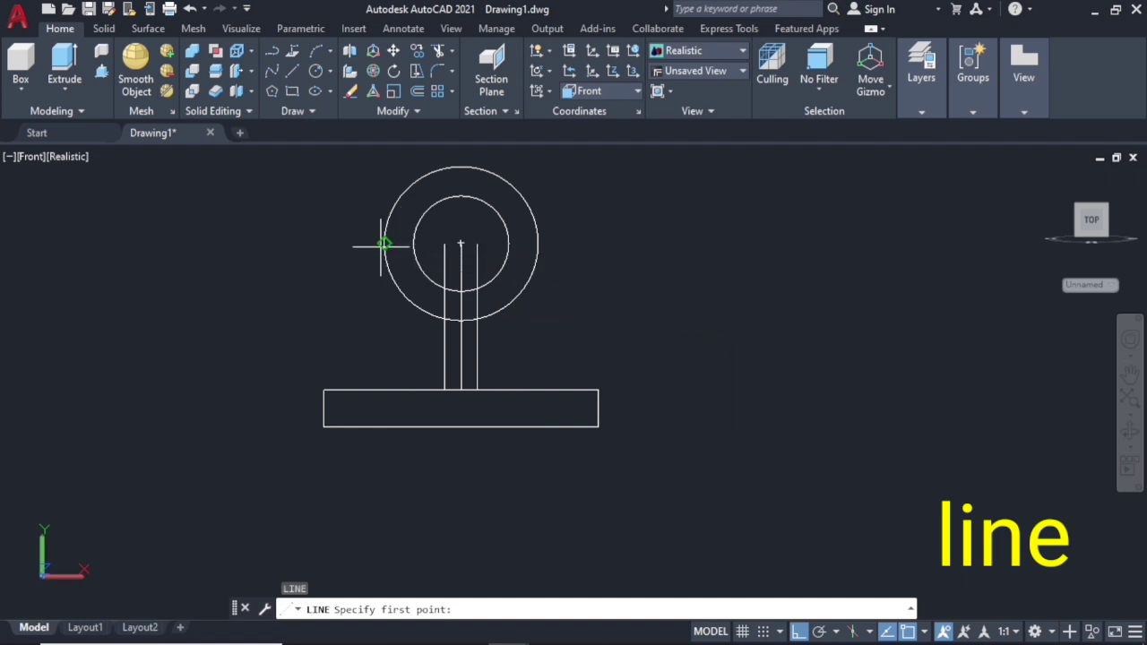
left_click(384, 244)
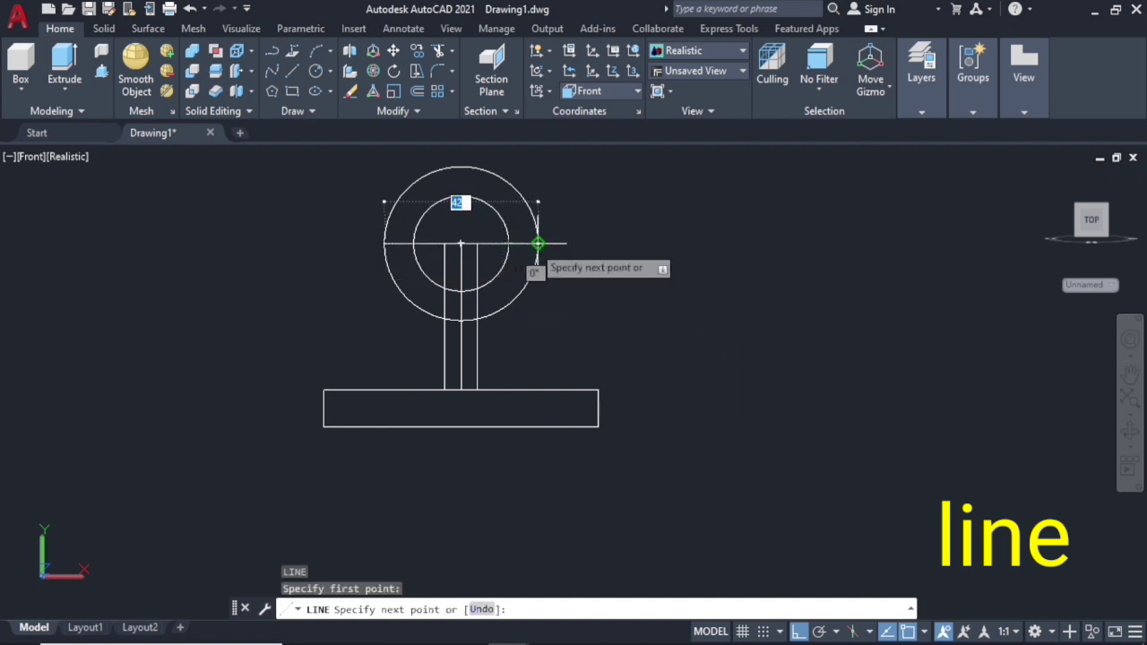
left_click(537, 244)
right_click(550, 246)
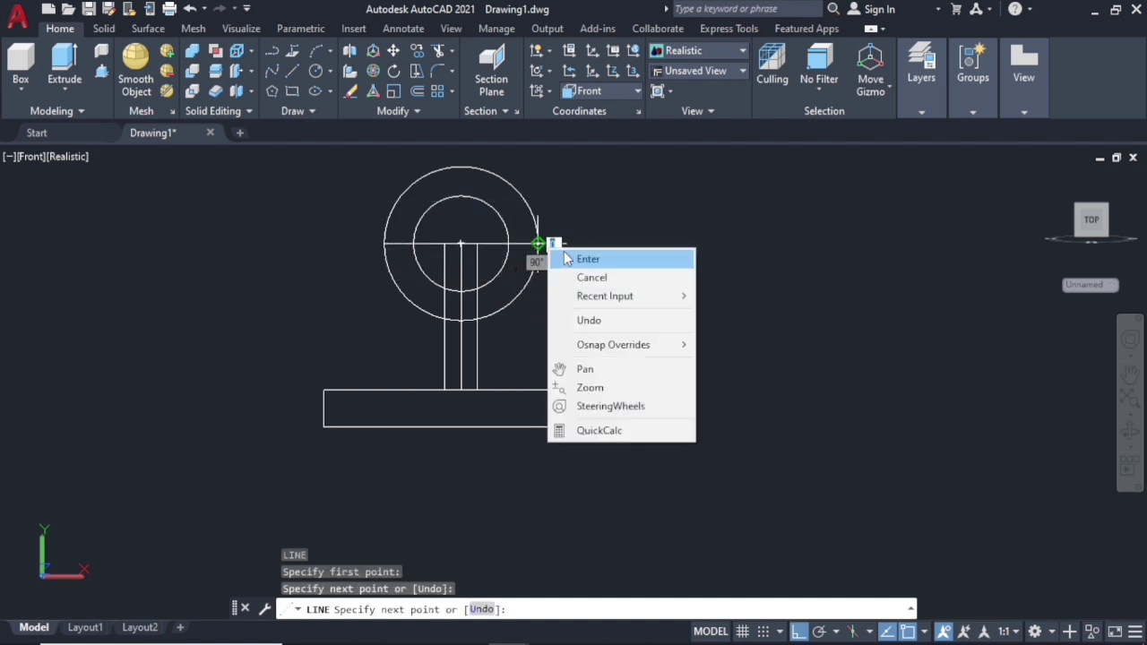
left_click(567, 258)
type("TR")
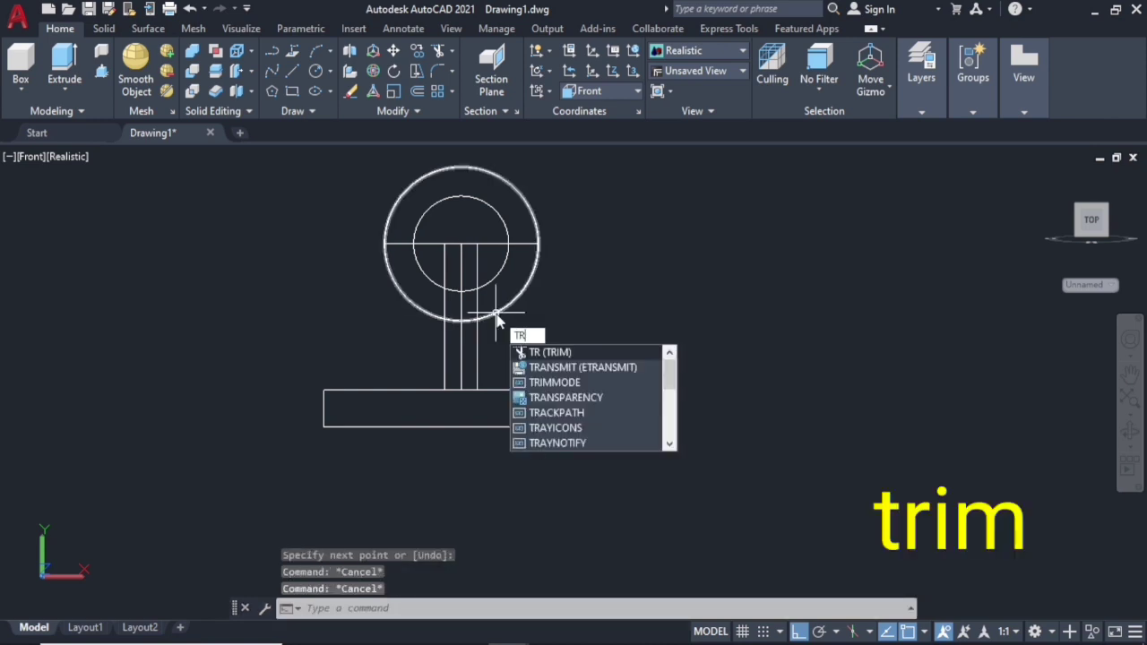
Trim away the upper arcs of both the outer and inner circles.
key("Return")
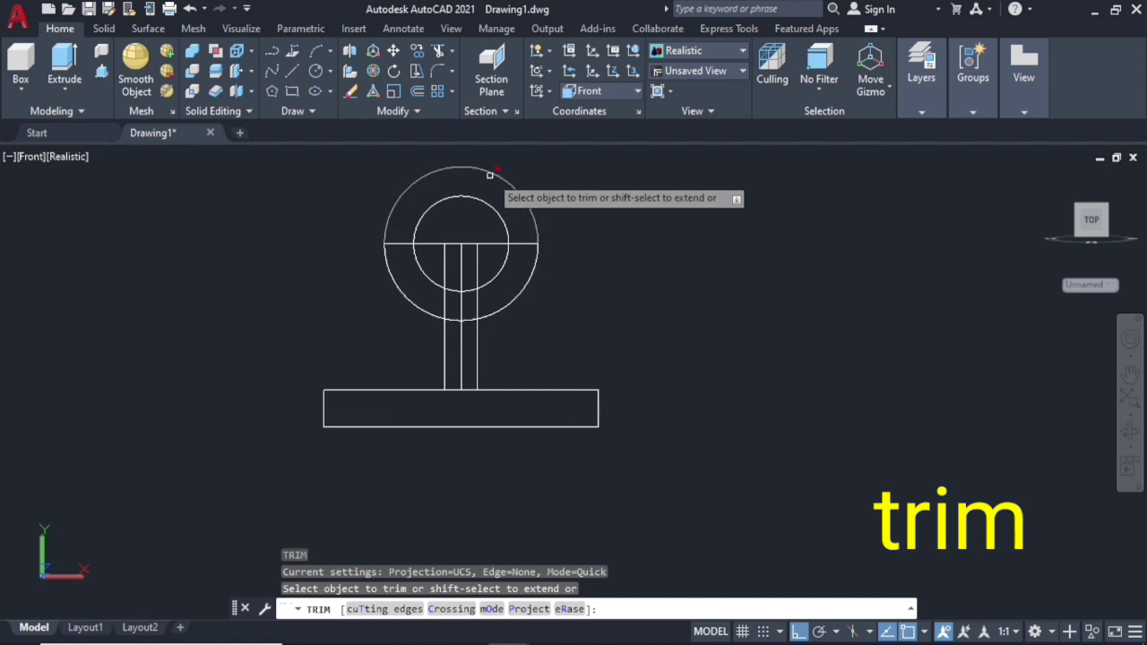
left_click(487, 178)
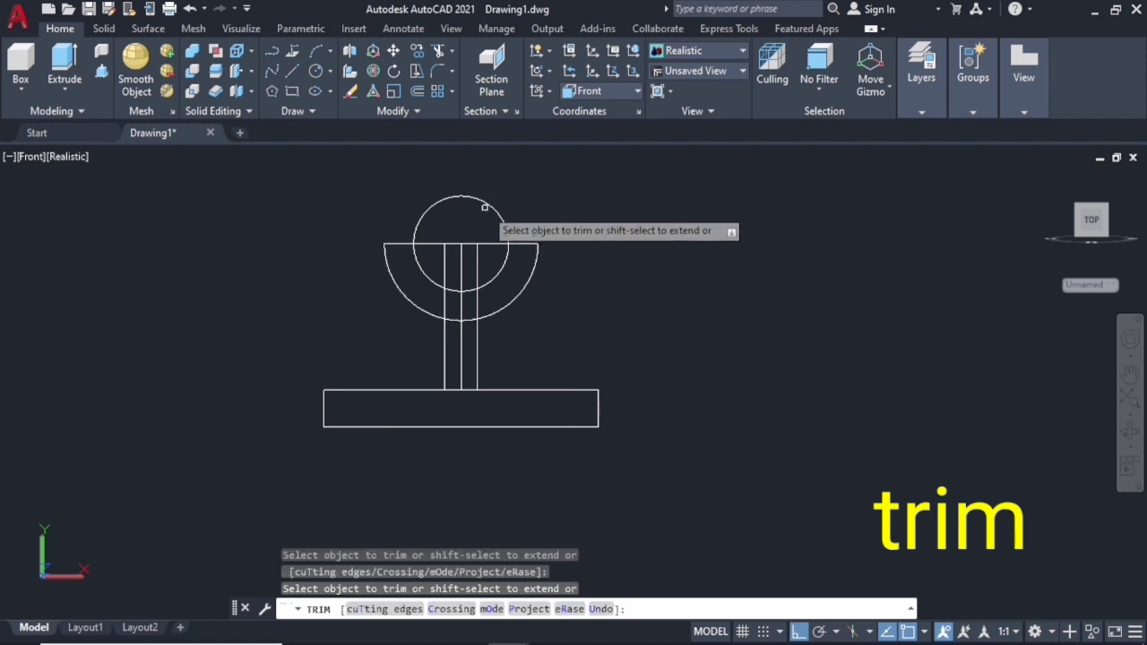
left_click(483, 202)
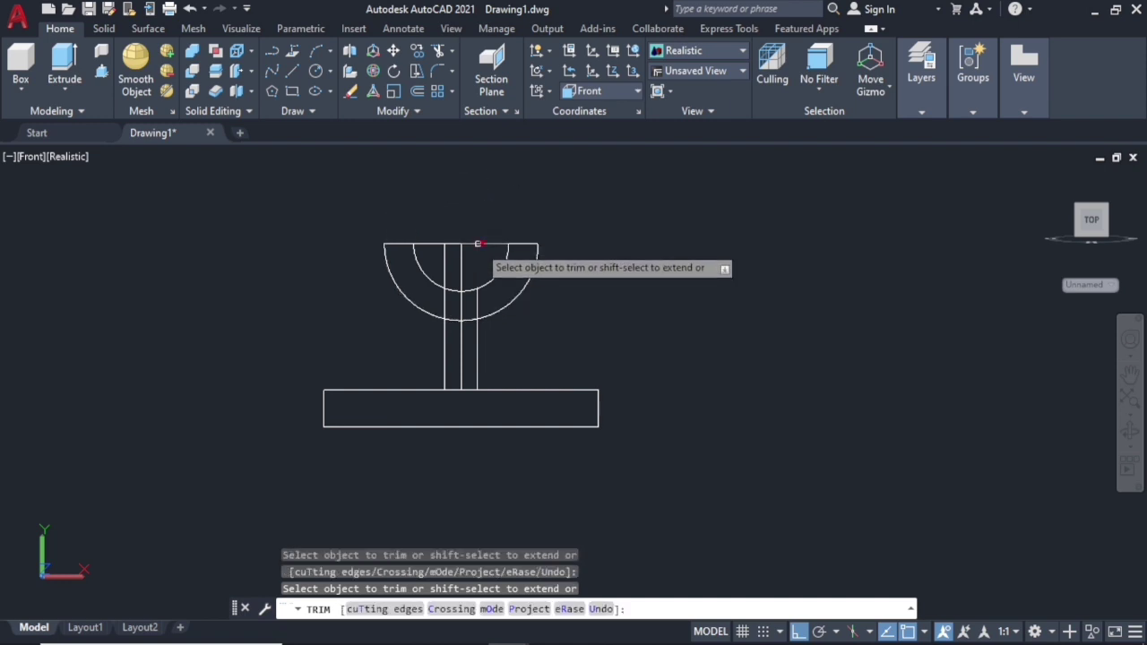
Fence-trim the horizontal and stem lines inside the groove, leaving an open U-shaped cradle.
left_click(484, 225)
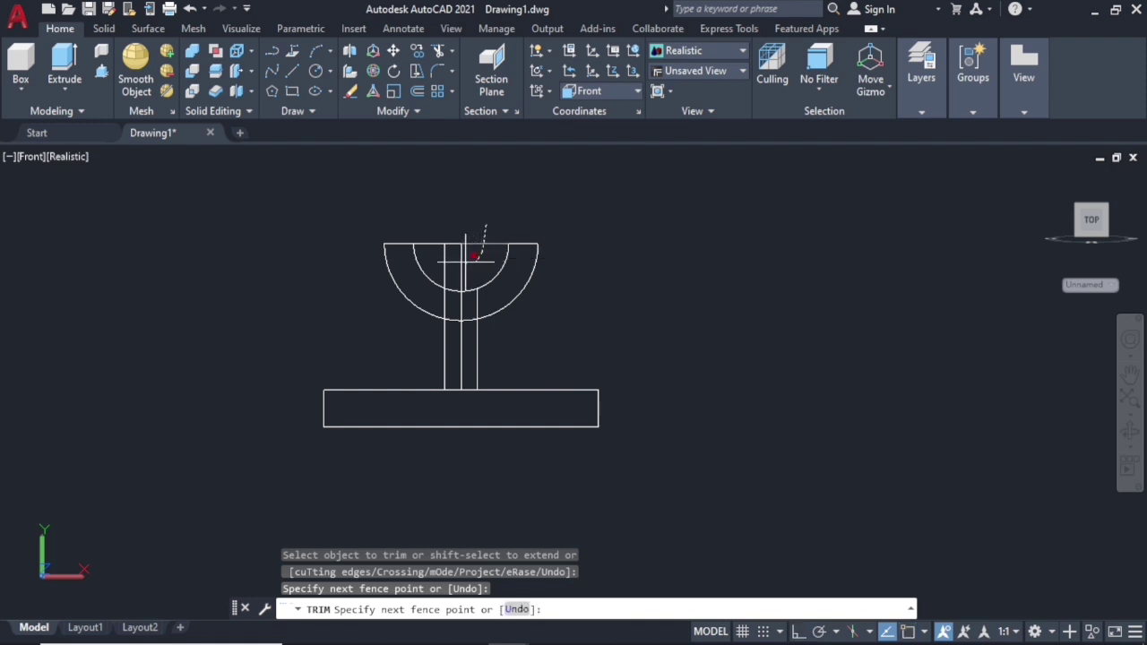
left_click(432, 239)
key("Return")
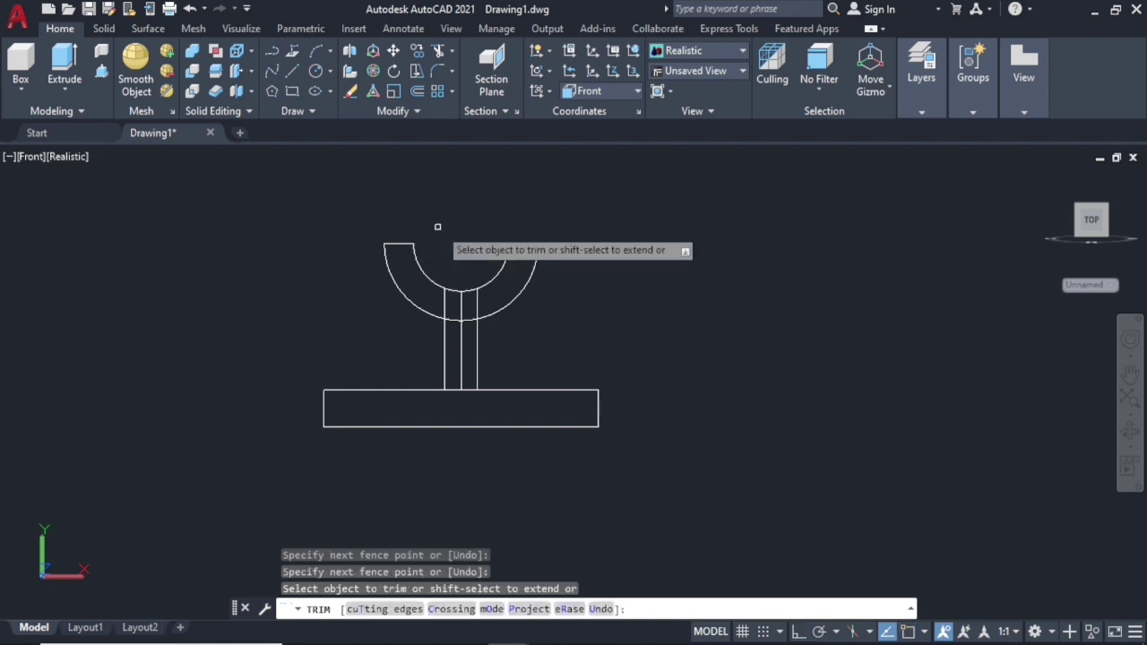
scroll(459, 253, "down", 2)
middle_click_drag(459, 253, 468, 333)
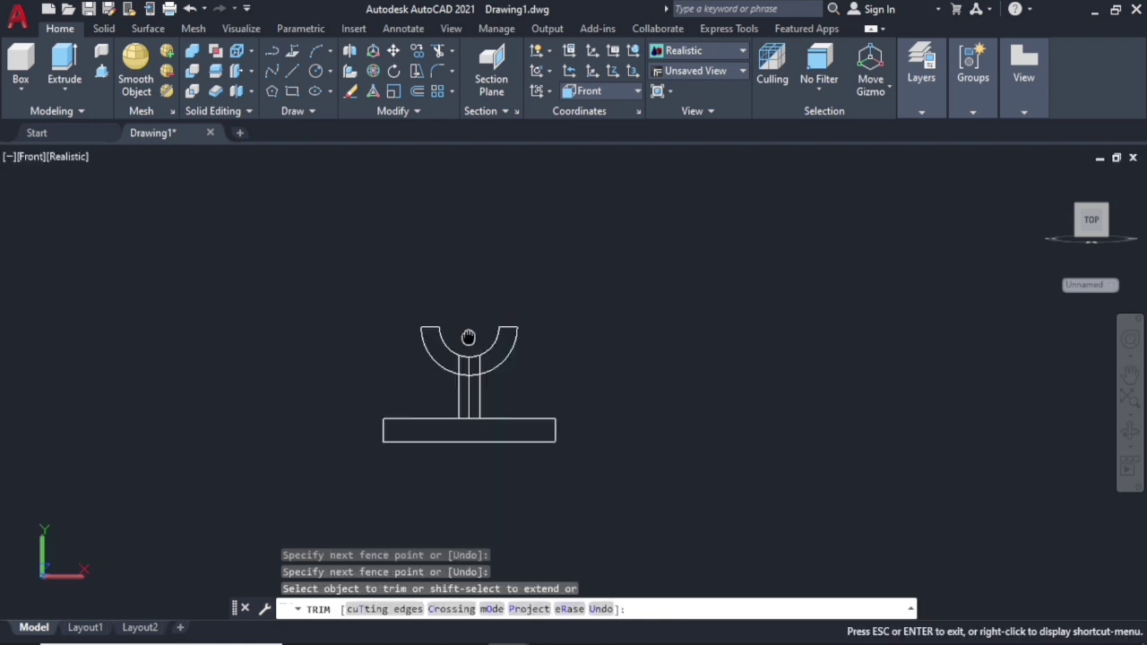
key("Escape")
key("Escape")
scroll(485, 342, "up", 2)
type("TR")
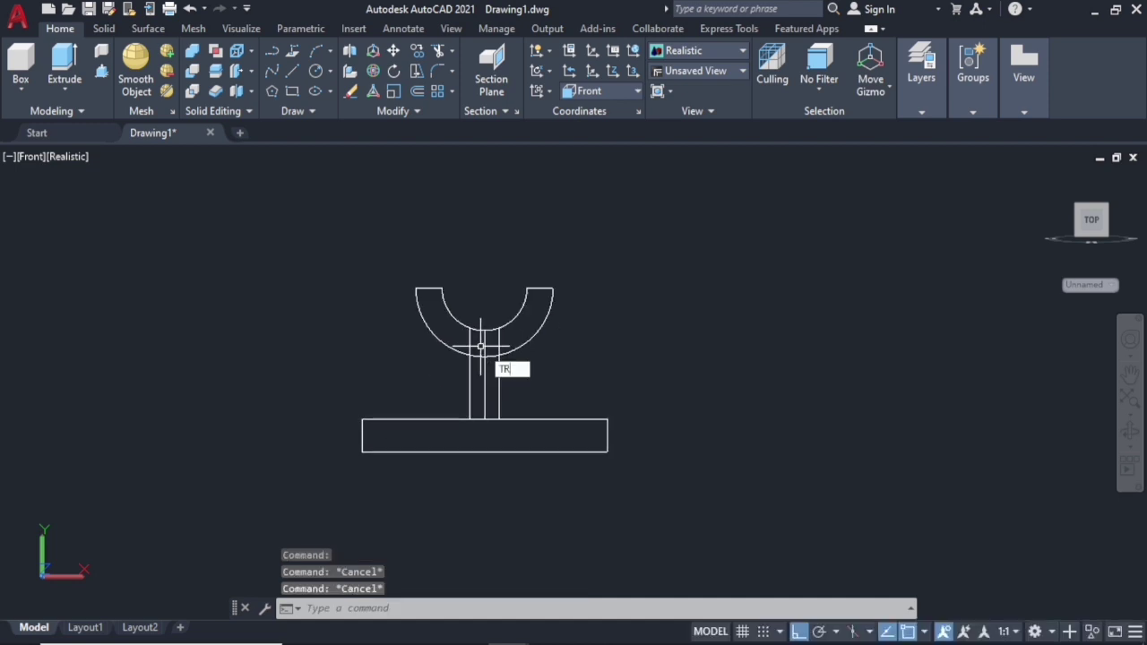
Trim the centre line and stem segments between the arcs and where the stem meets the base.
key("Return")
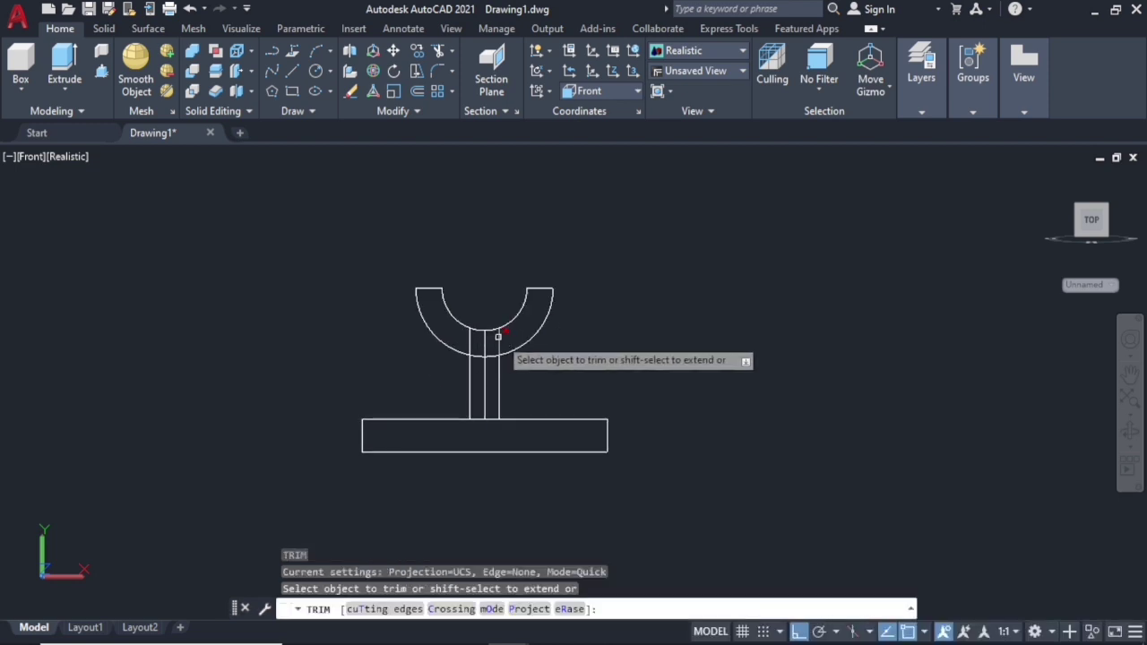
left_click(499, 336)
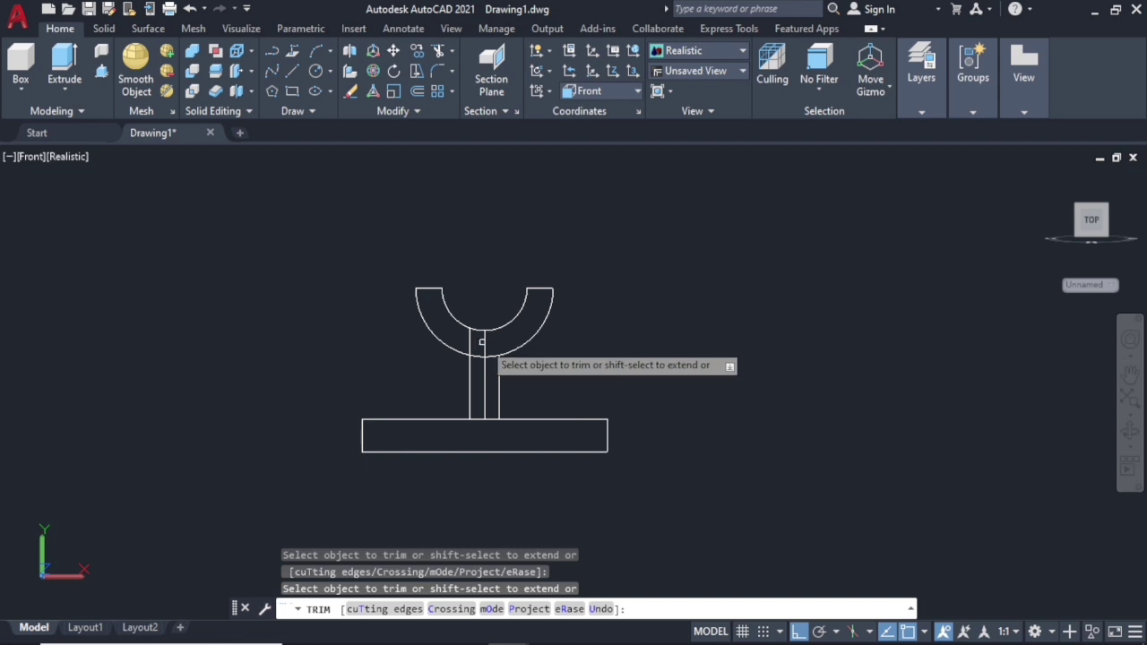
left_click(469, 333)
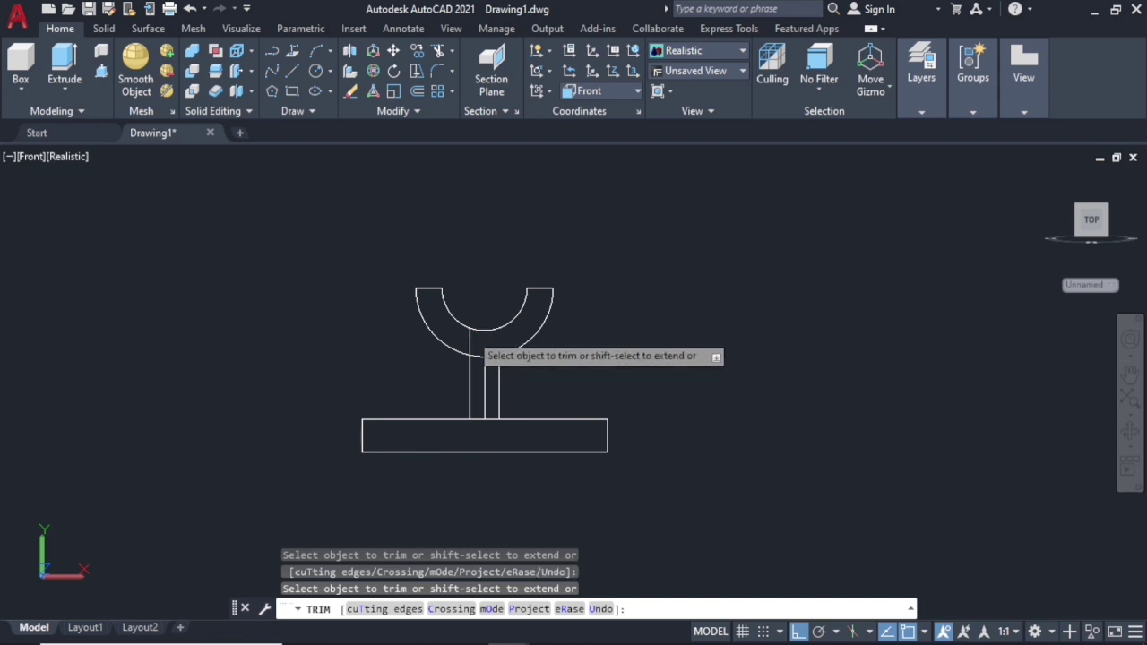
left_click(470, 332)
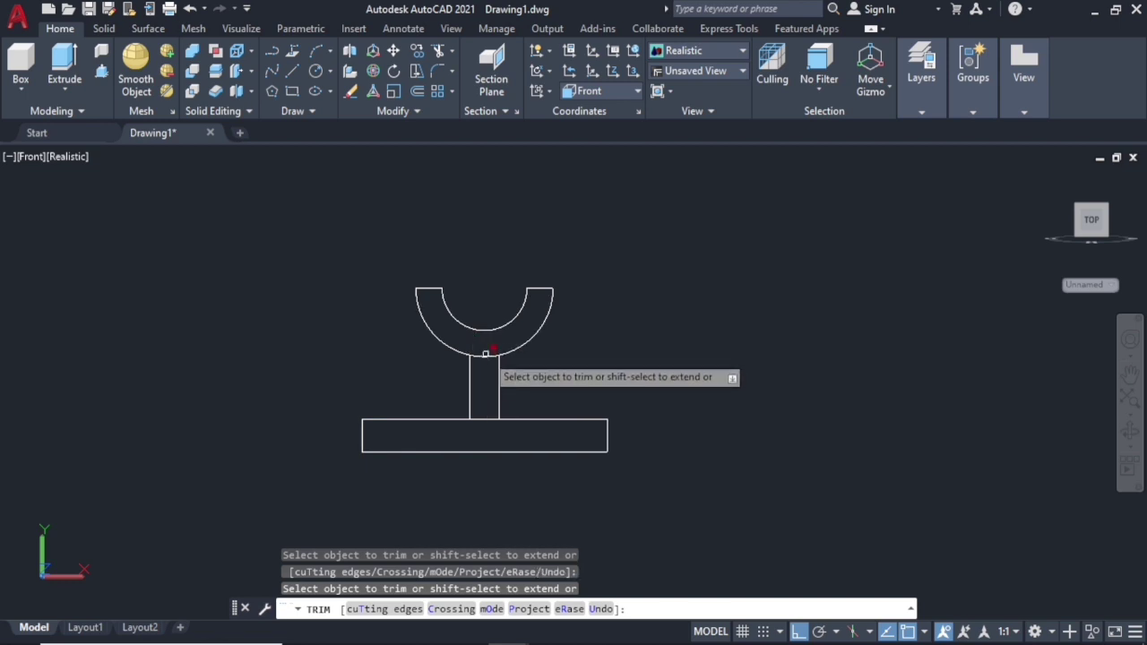
left_click(485, 356)
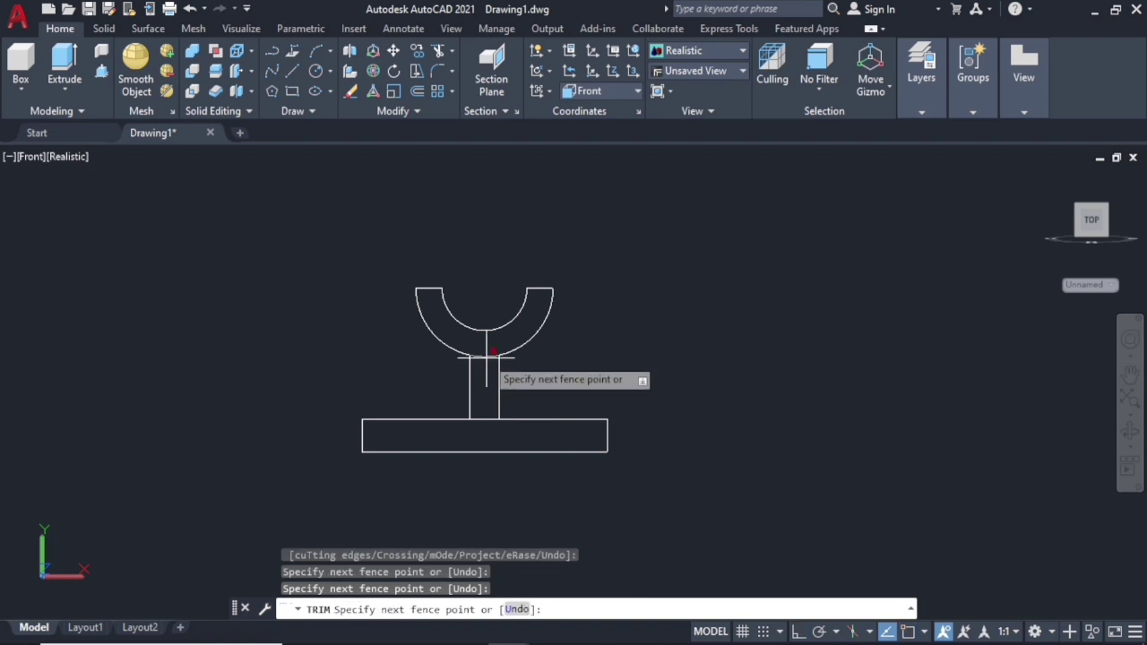
key("Return")
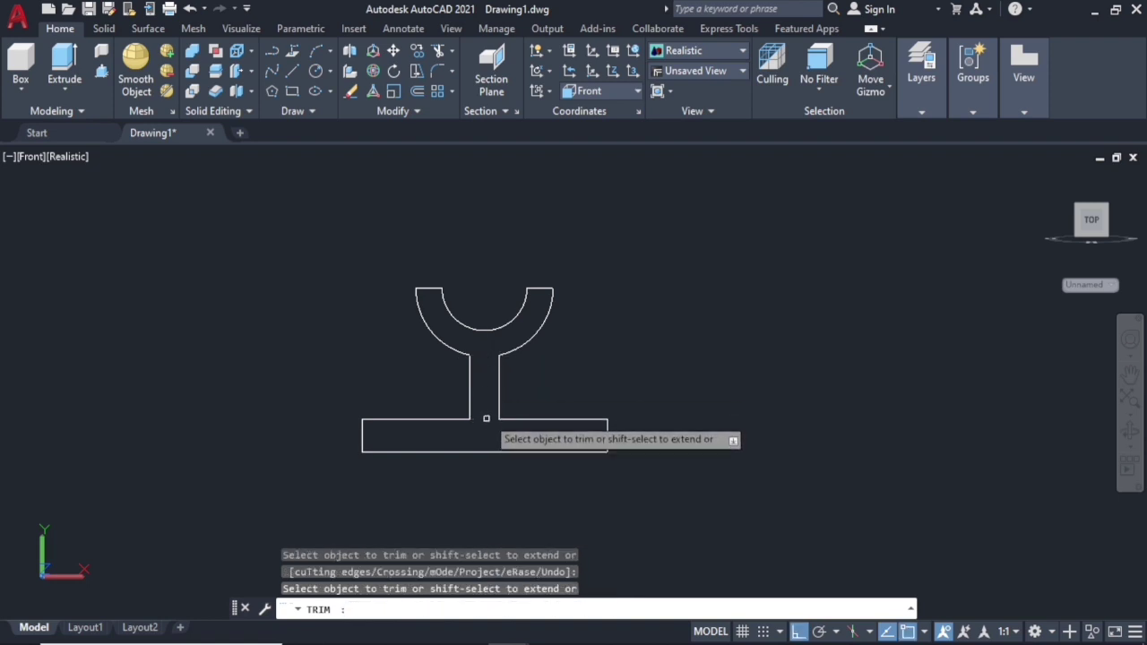
left_click(485, 418)
key("Escape")
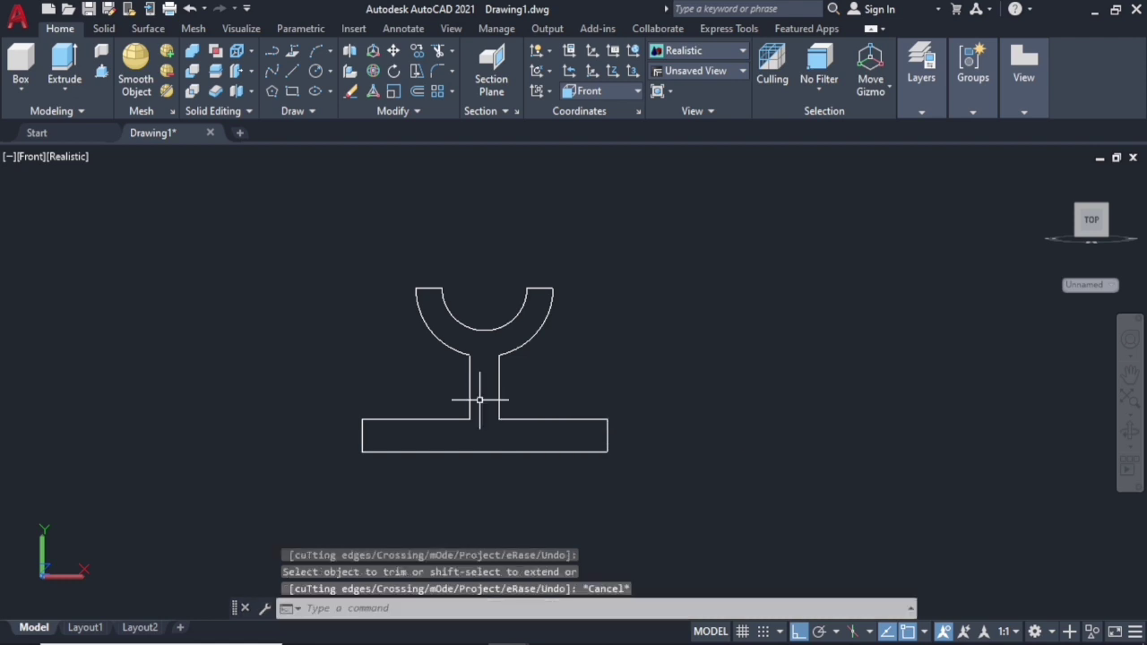
type("L")
Draw two slanted rib lines from the cradle's top corners to the base plate's outer corners.
key("Return")
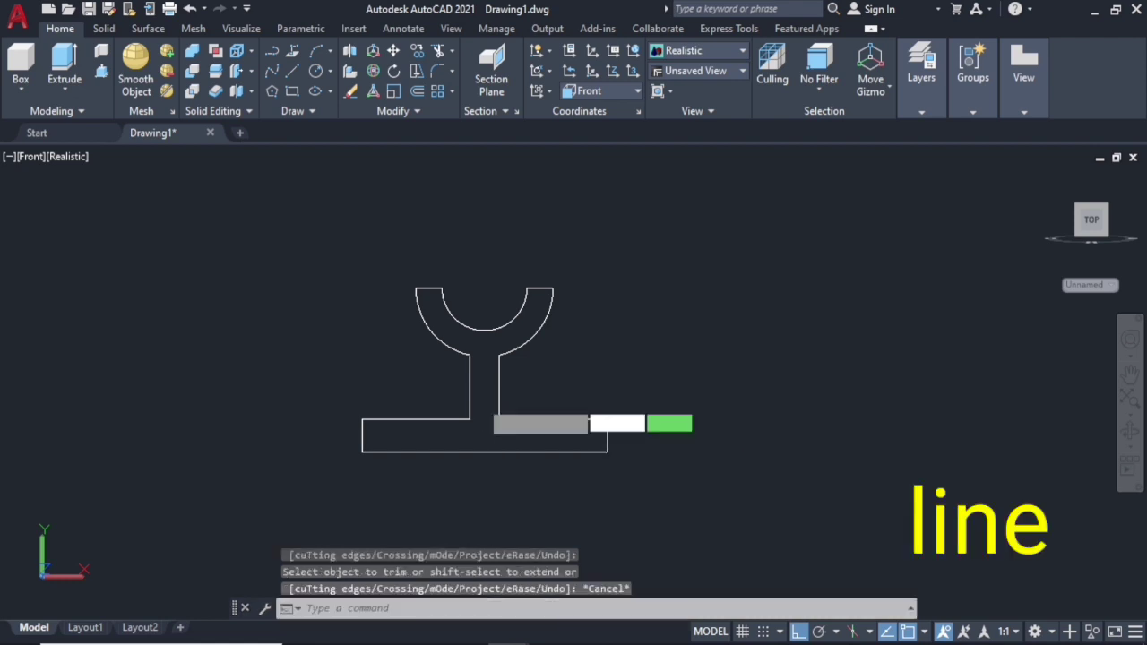
left_click(553, 289)
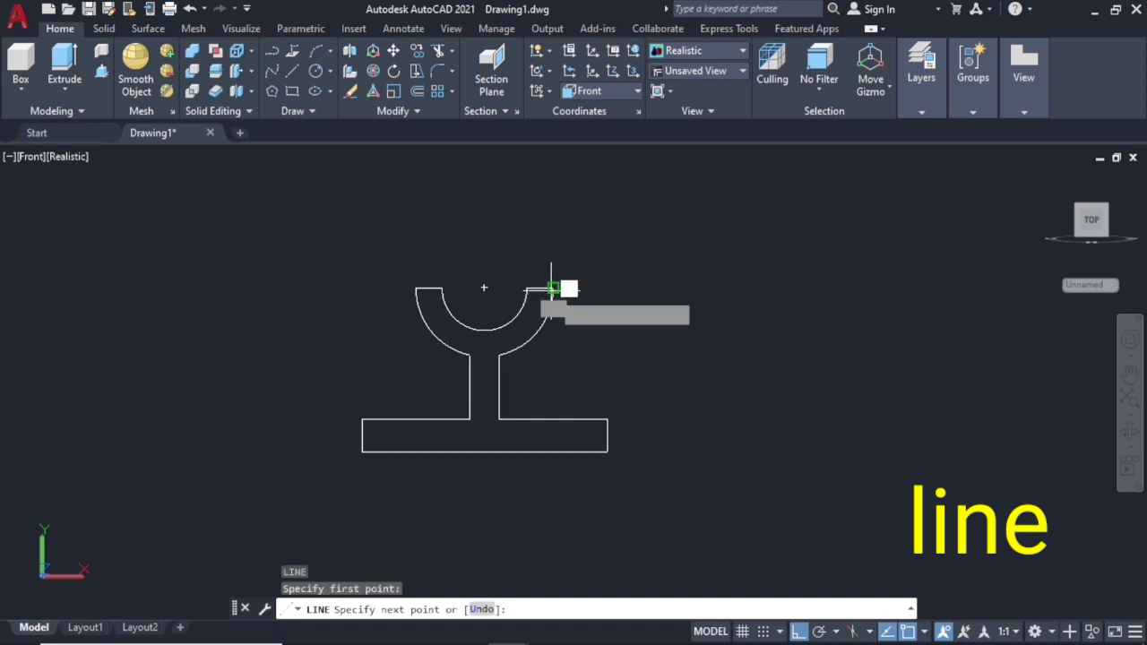
left_click(608, 418)
key("Return")
key("Return")
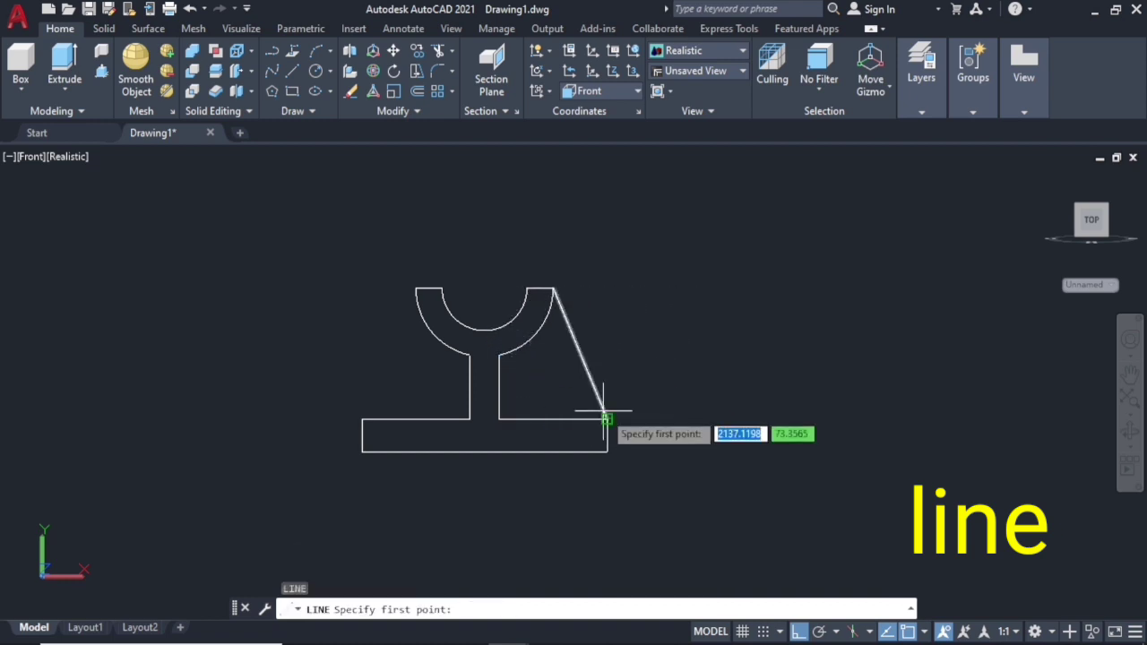
left_click(415, 288)
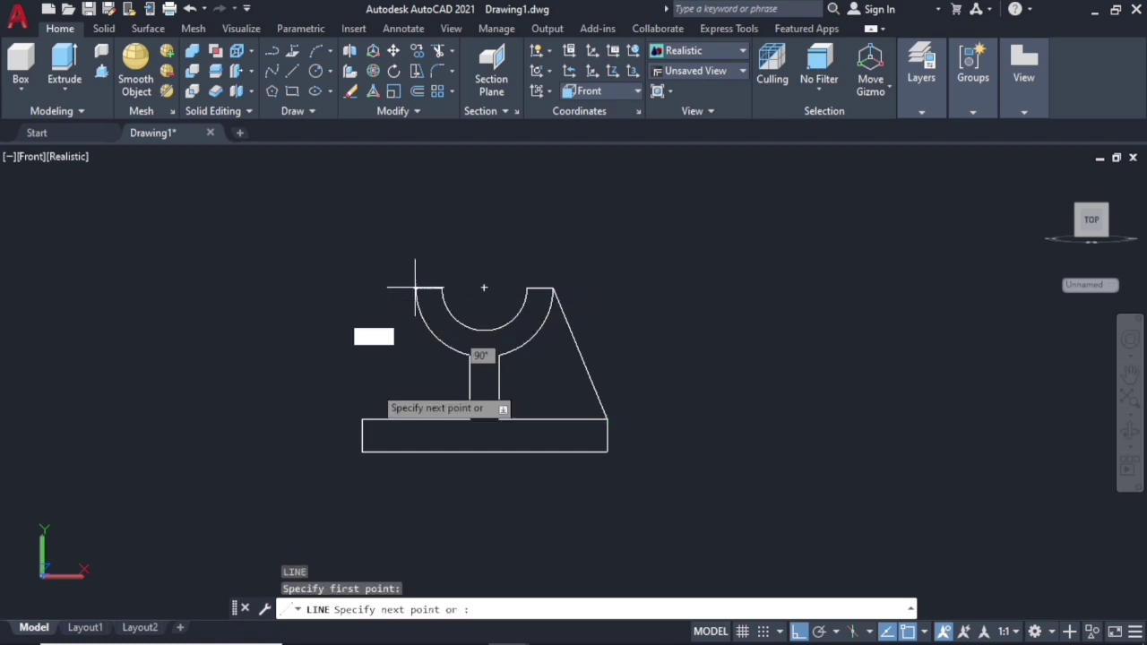
left_click(361, 420)
right_click(366, 416)
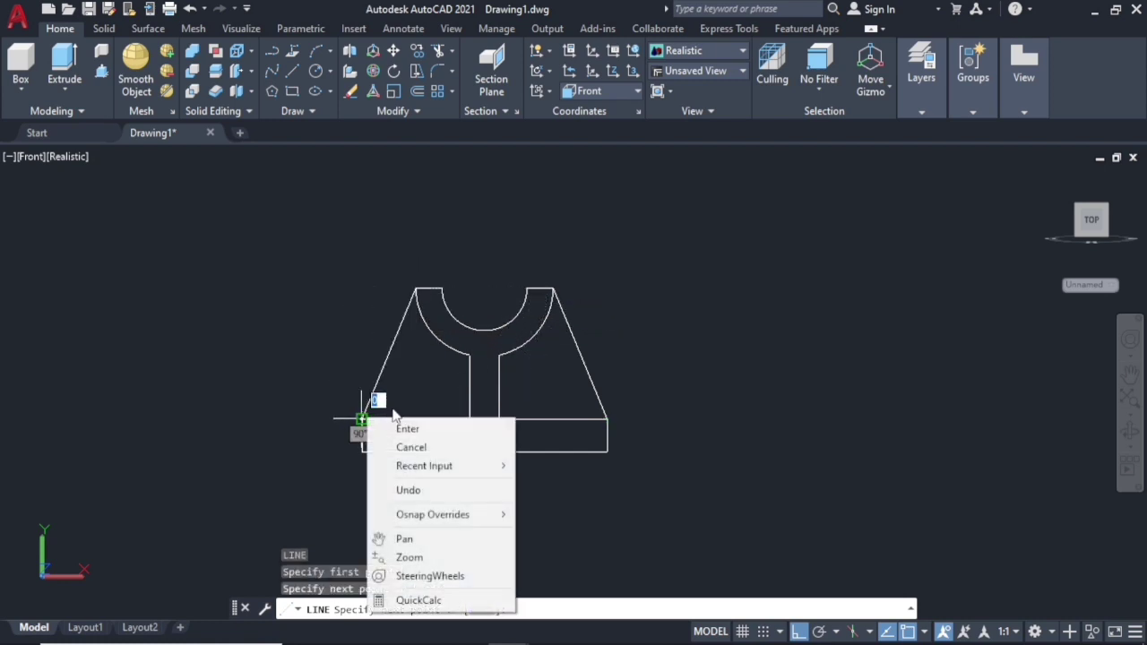
left_click(398, 430)
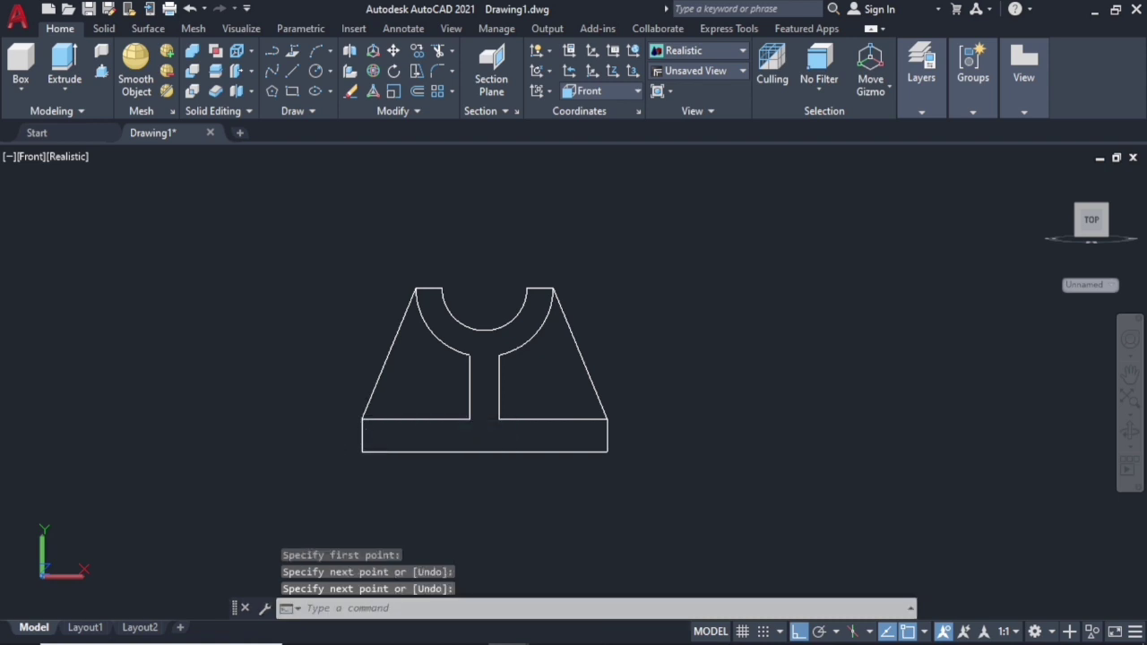
Switch the viewport to SE Isometric and recentre the V-block profile.
left_click(32, 160)
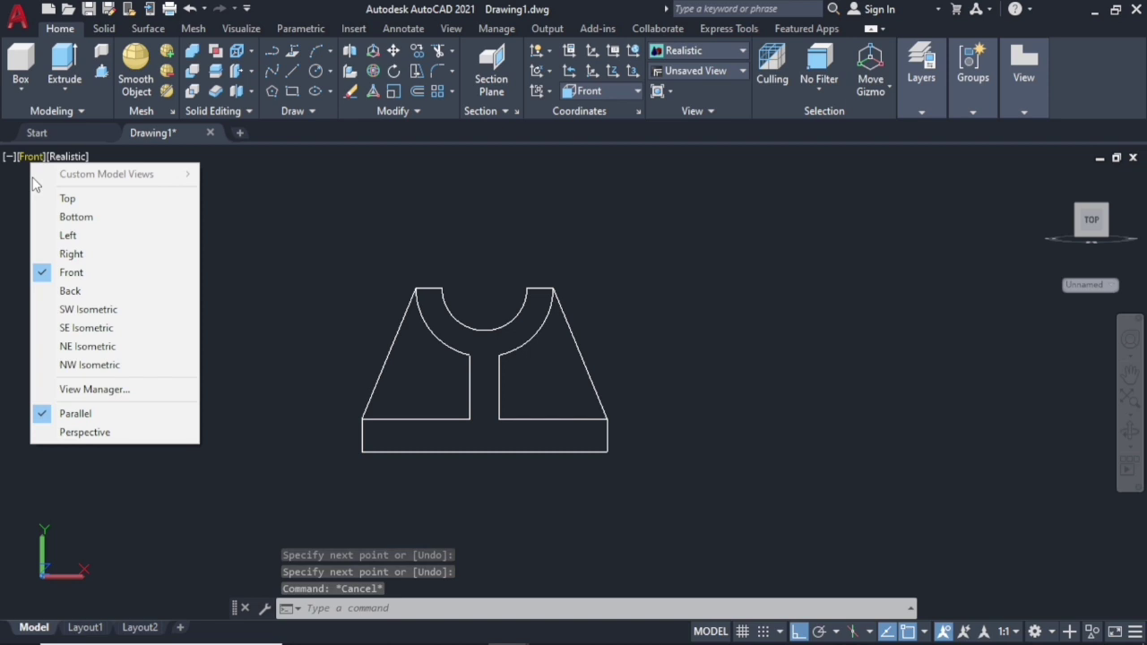
left_click(73, 328)
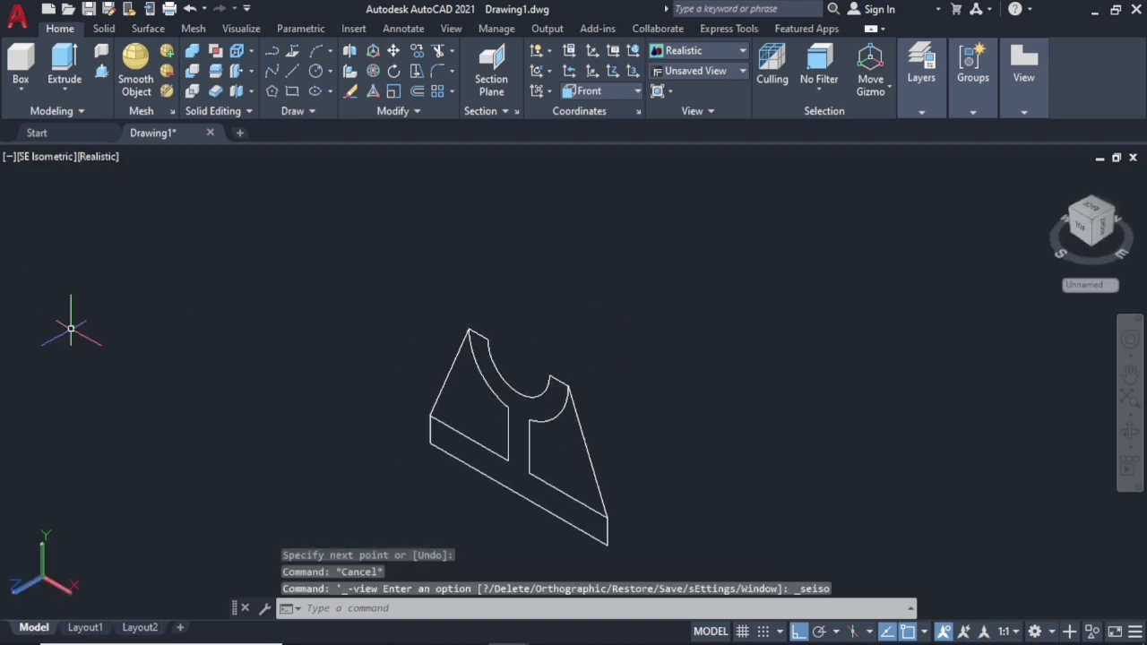
mouse_move(474, 515)
middle_mouse_down()
mouse_move(438, 410)
mouse_move(440, 443)
middle_mouse_up()
key("Escape")
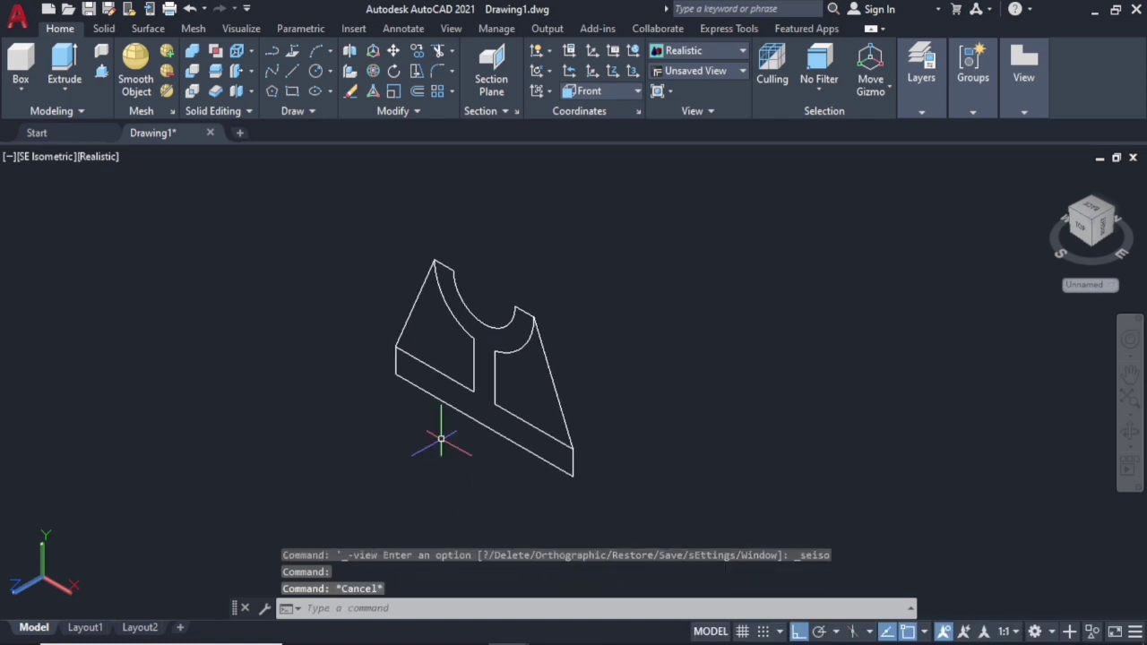
Press-pull the left and right rib regions by 8 each.
type("p")
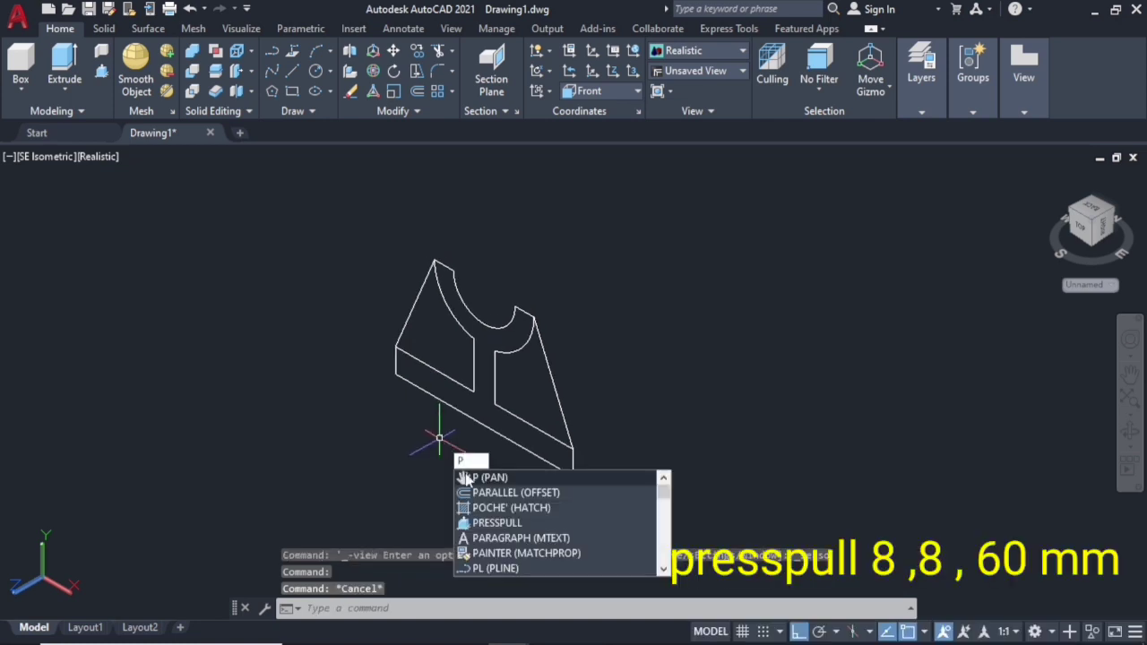
left_click(490, 524)
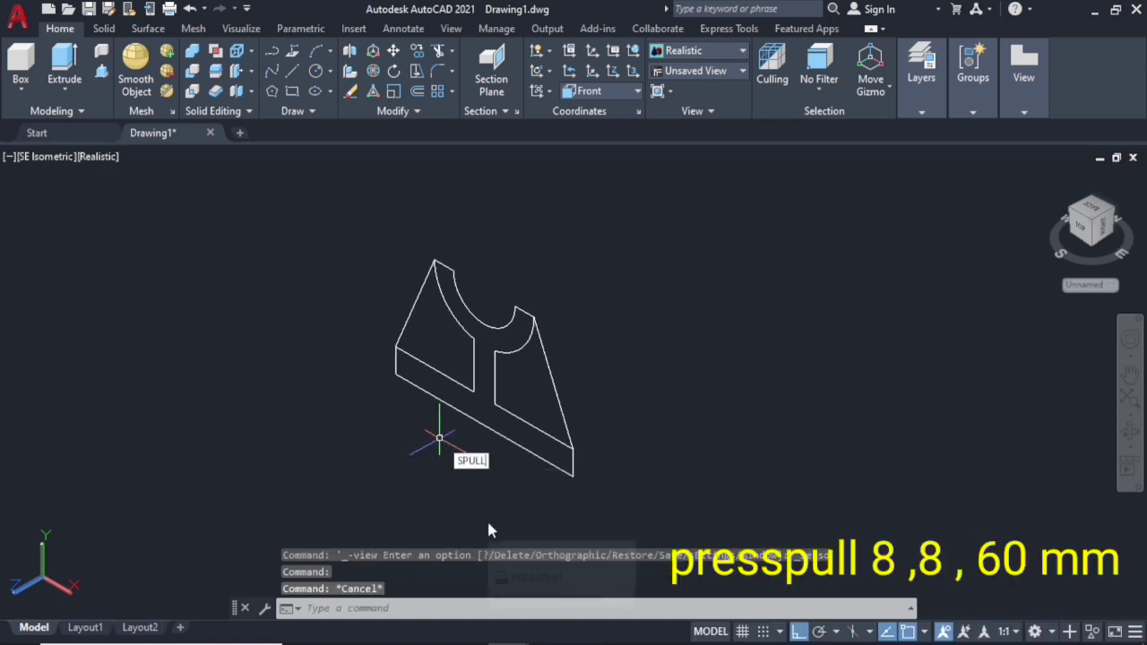
left_click(421, 328)
type("8")
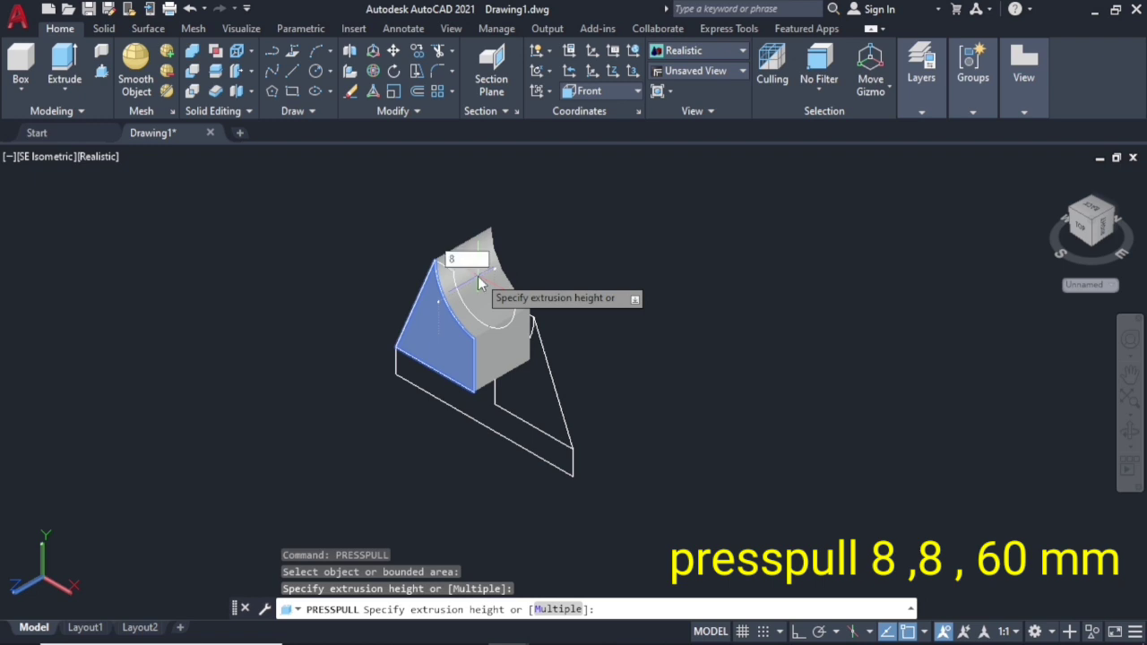
key("Return")
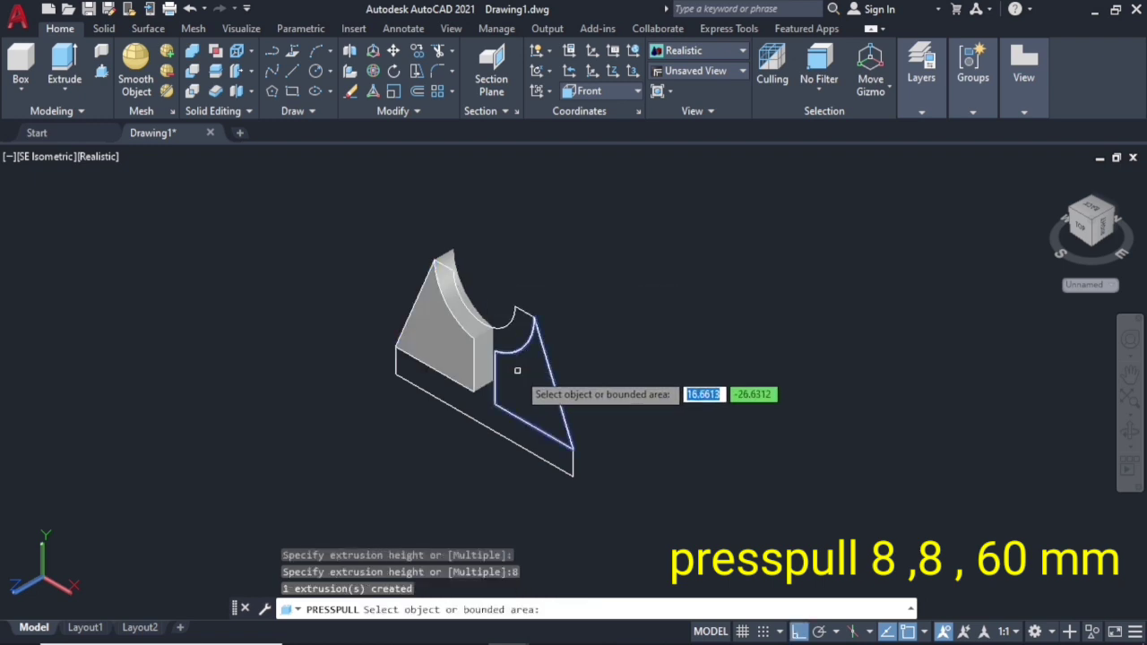
left_click(528, 354)
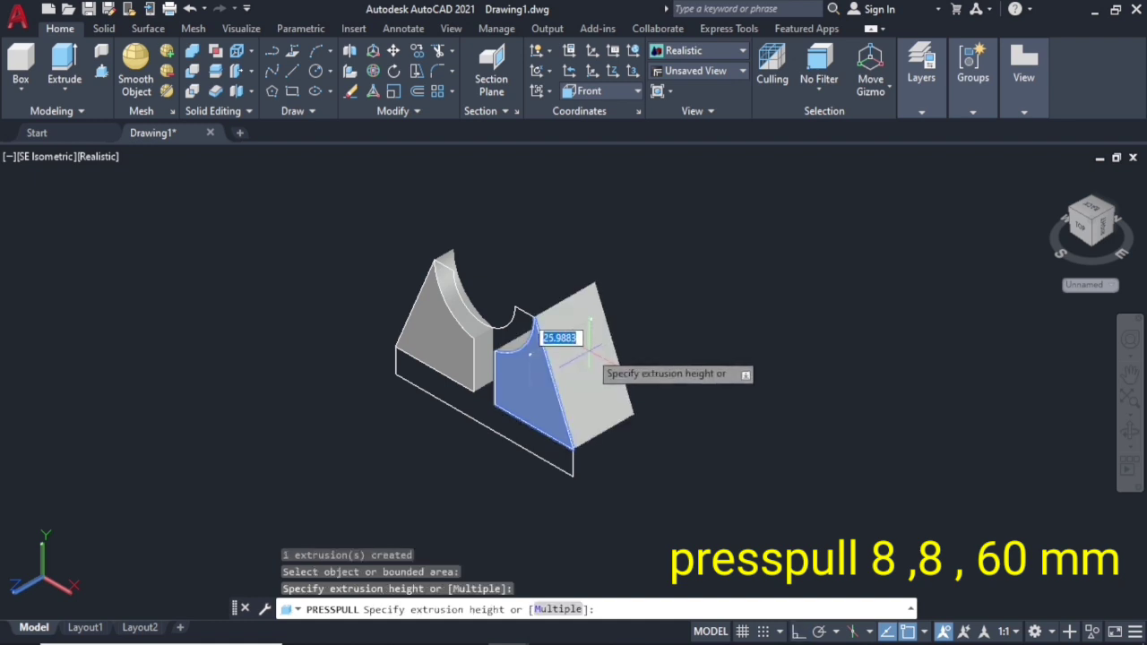
type("8")
key("Return")
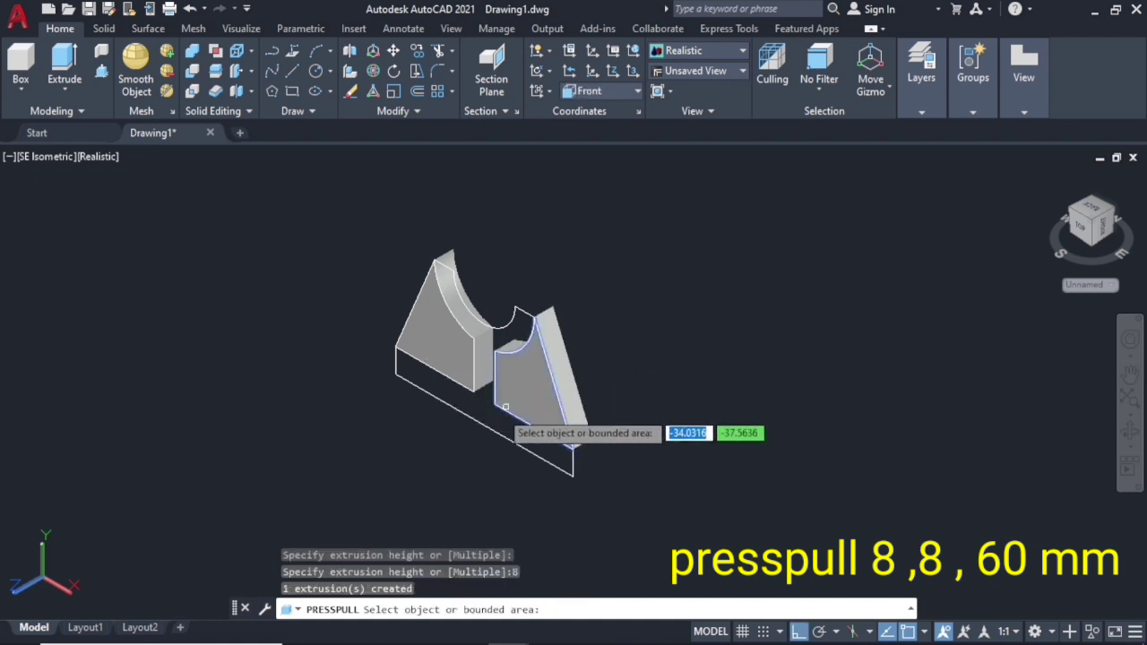
Press-pull the full base-and-cradle profile by 60 into a solid.
left_click(484, 345)
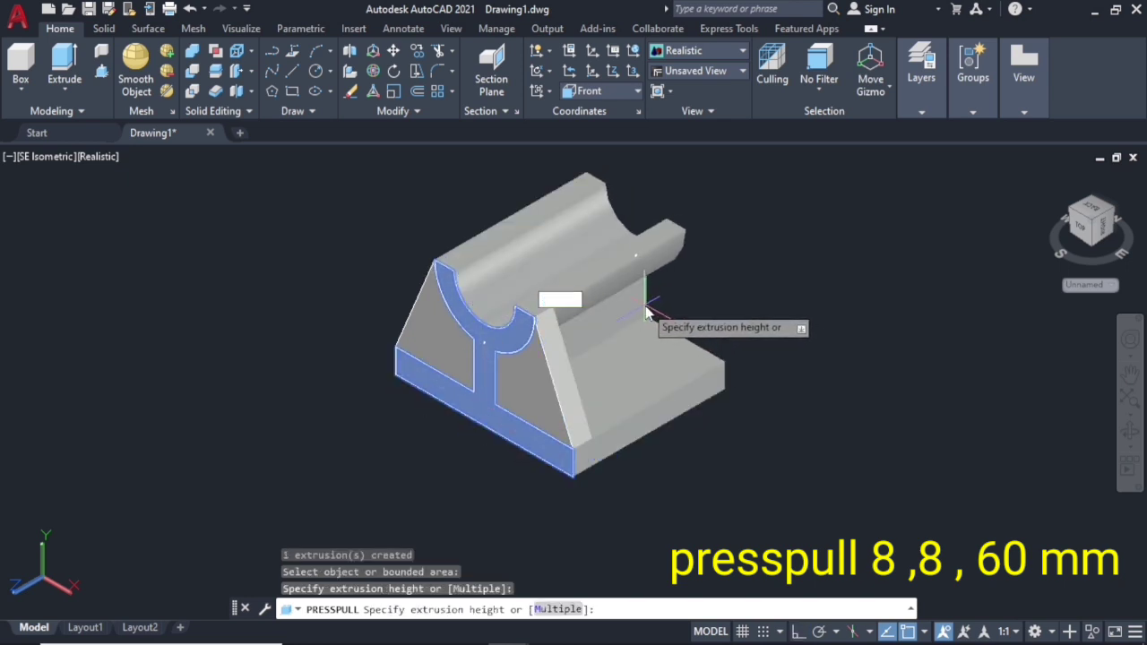
type("60")
key("Return")
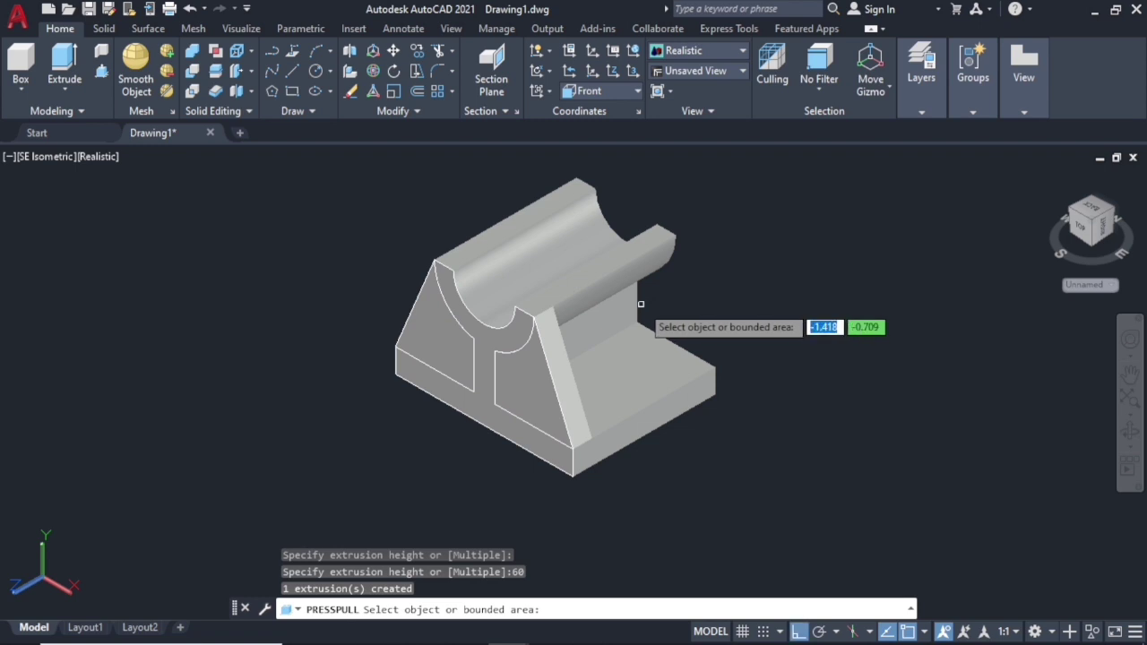
key("Return")
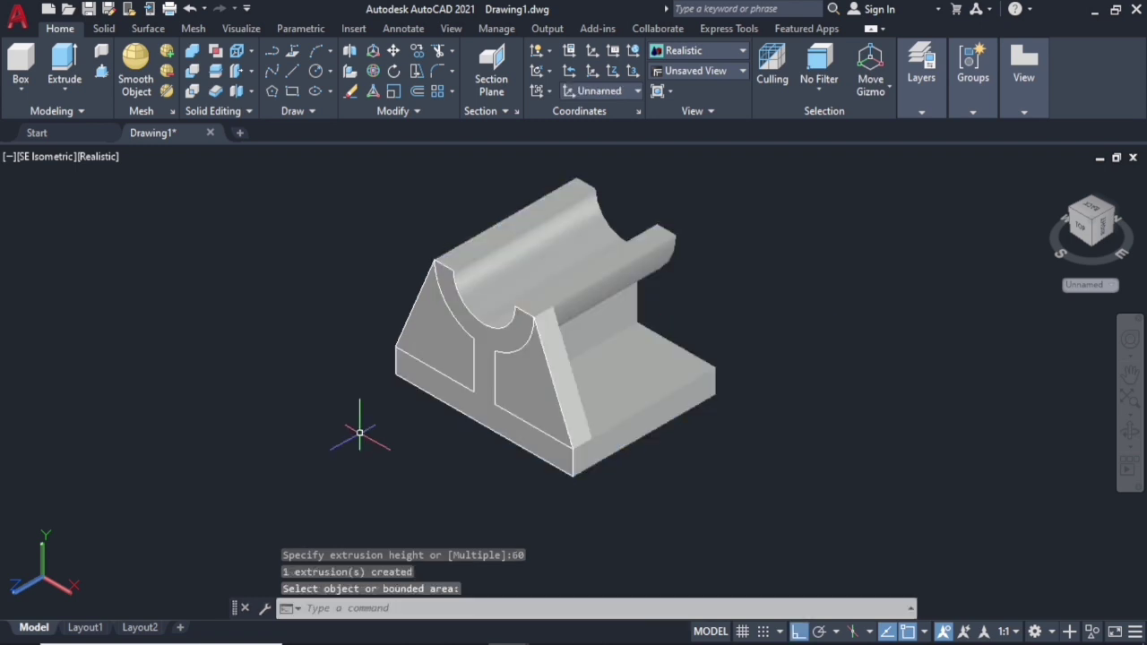
key("Escape")
type("M")
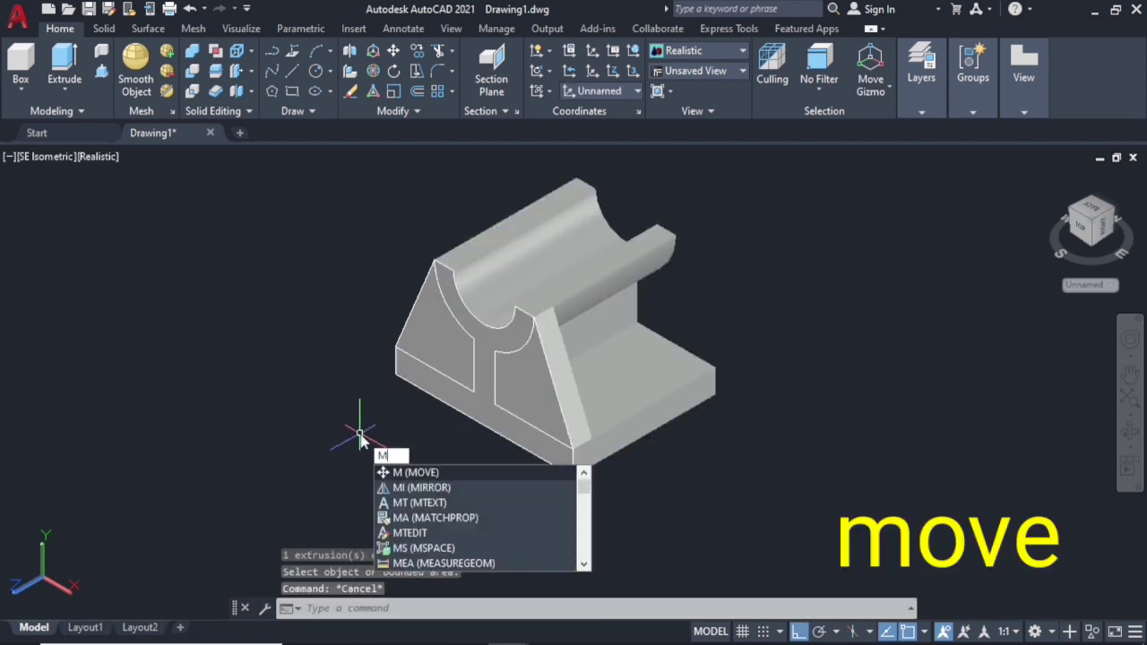
Move the first tapered rib 26 units back along the block, against the cradle.
key("Return")
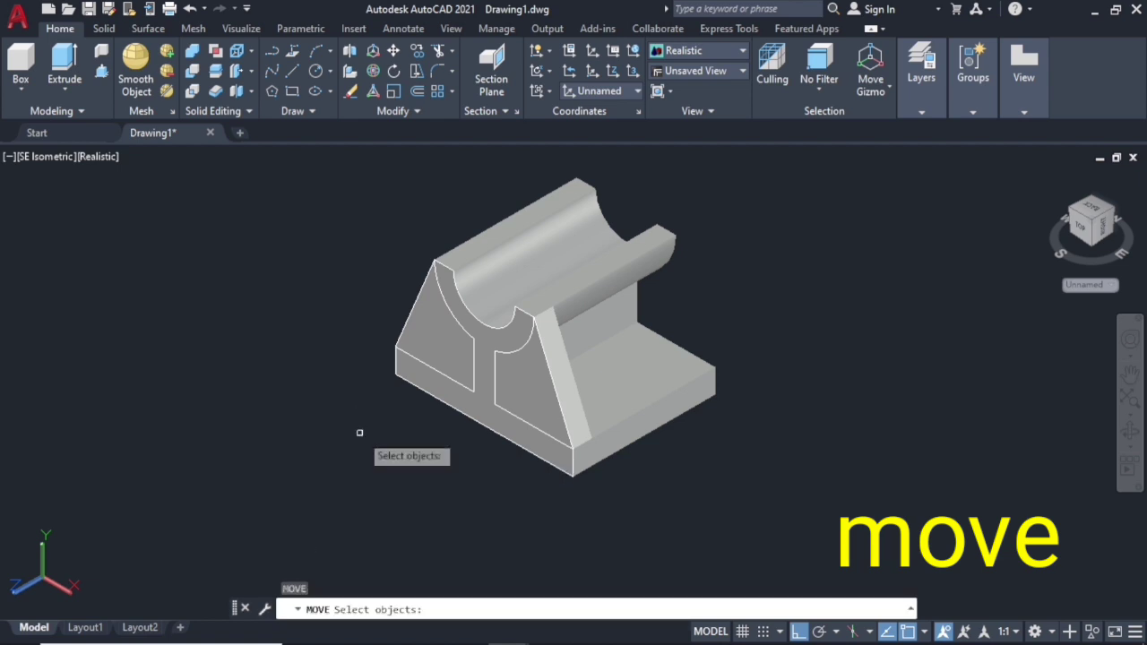
left_click(541, 353)
key("Return")
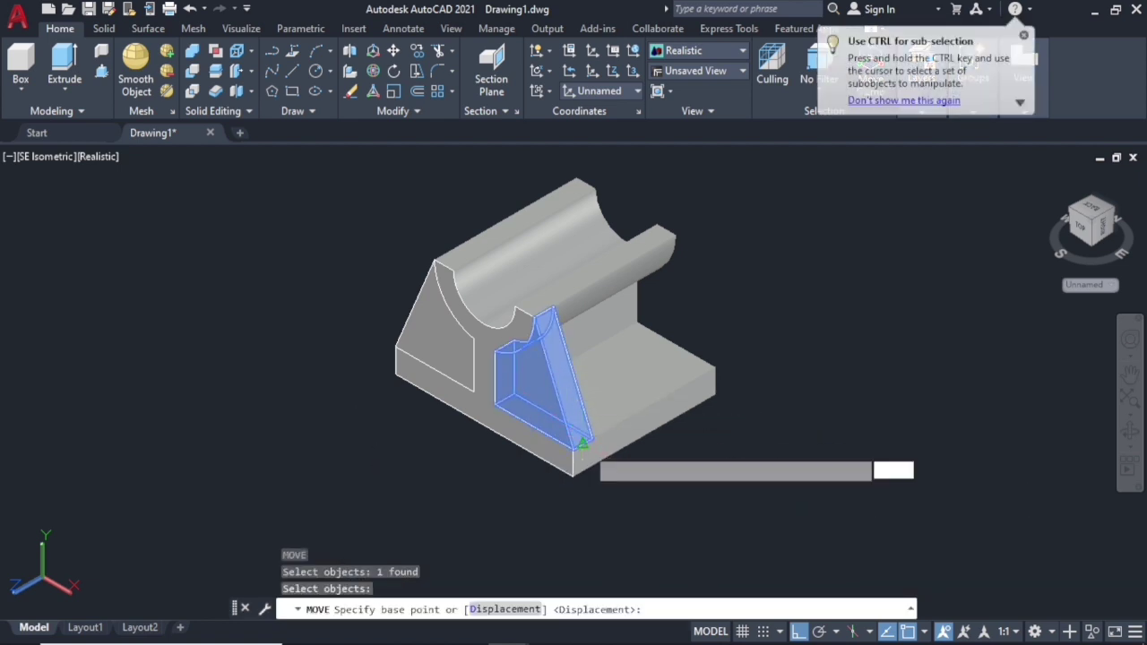
left_click(578, 431)
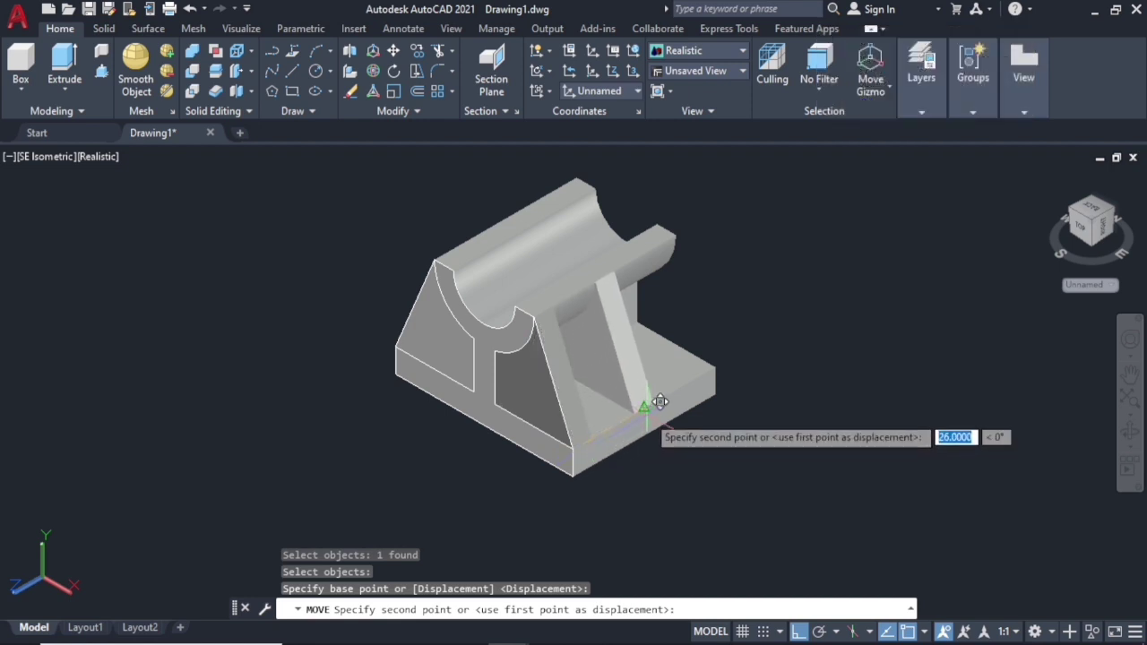
left_click(645, 413)
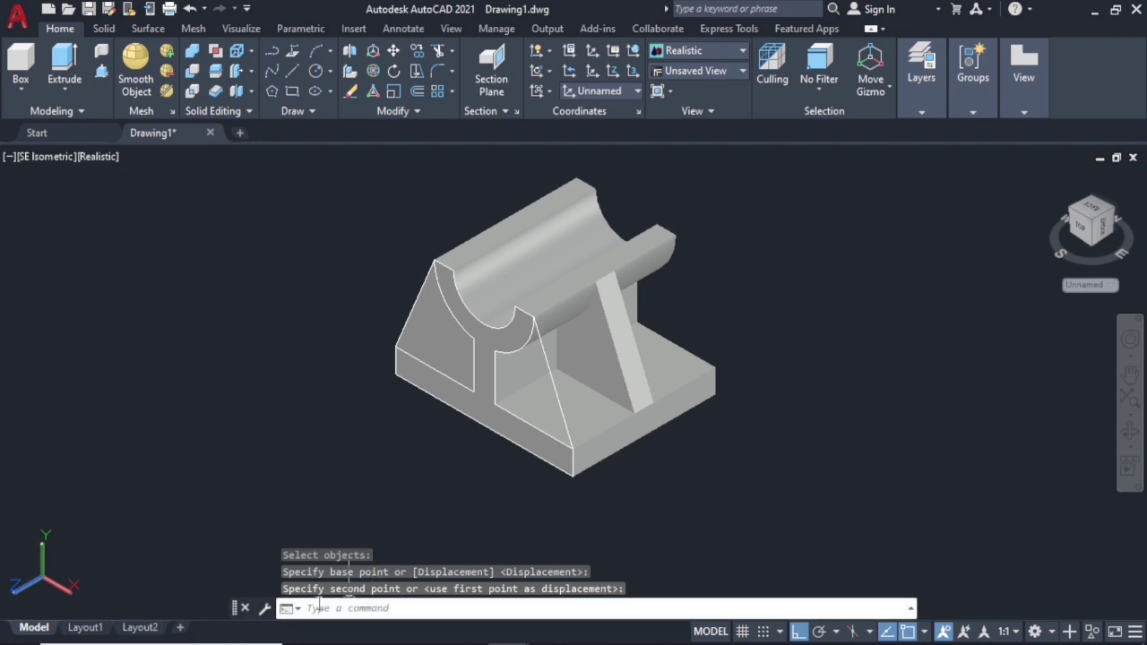
key("Escape")
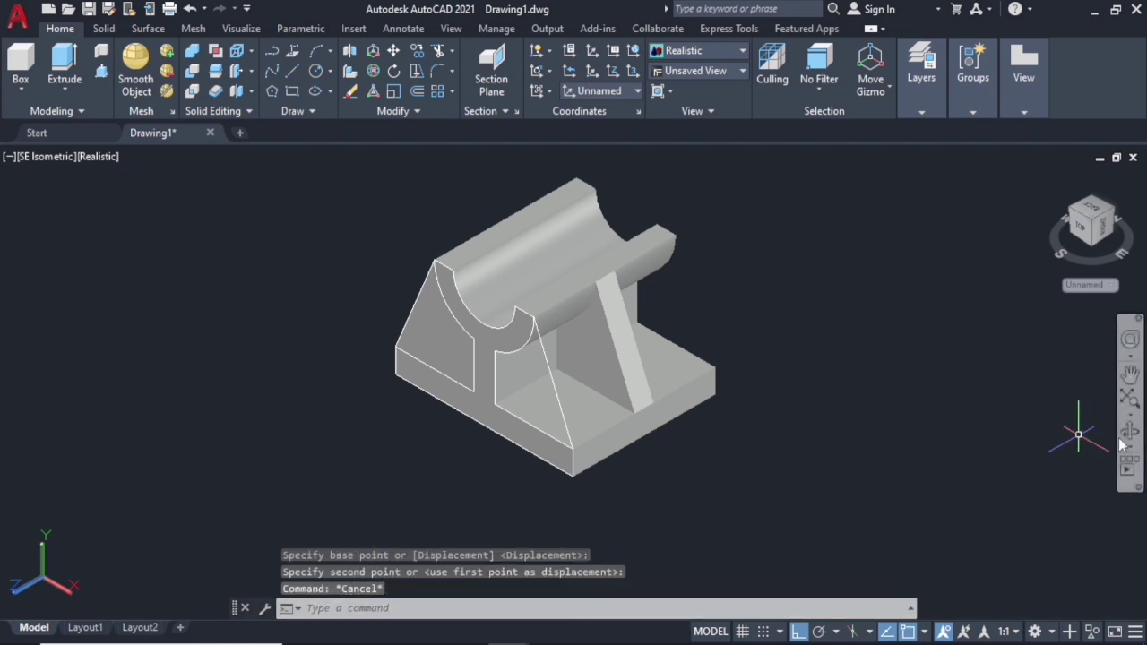
left_click(1130, 437)
mouse_move(757, 484)
left_mouse_down()
mouse_move(907, 429)
mouse_move(929, 481)
mouse_move(905, 485)
left_mouse_up()
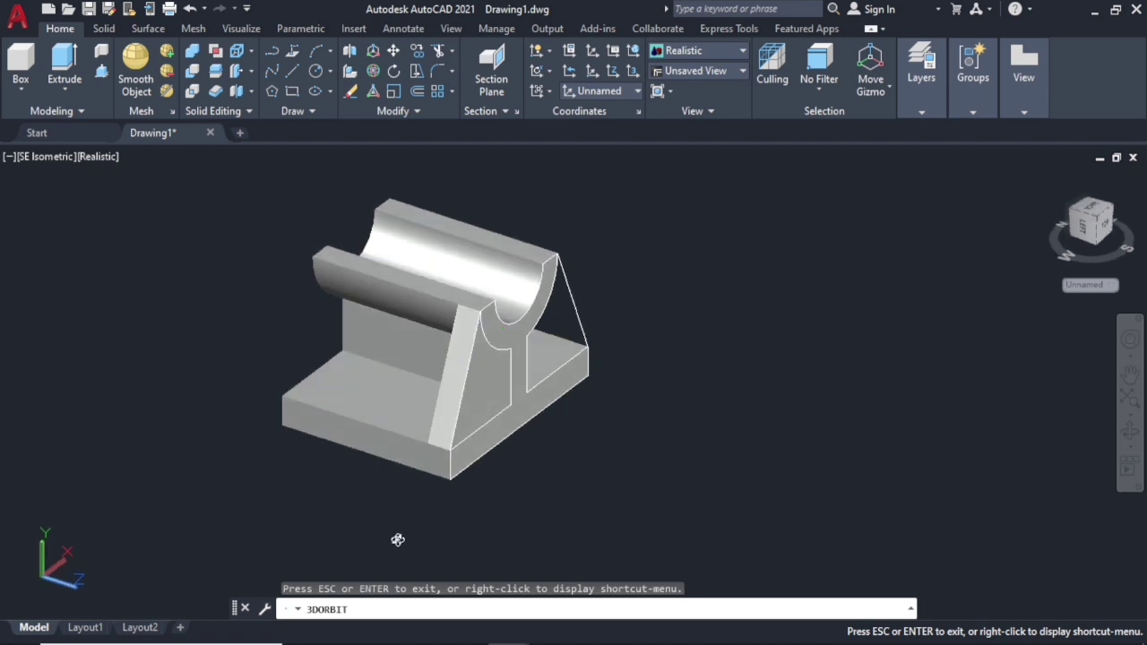
Move the second tapered rib 26 units back so both ribs sit mid-block.
key("Escape")
type("M")
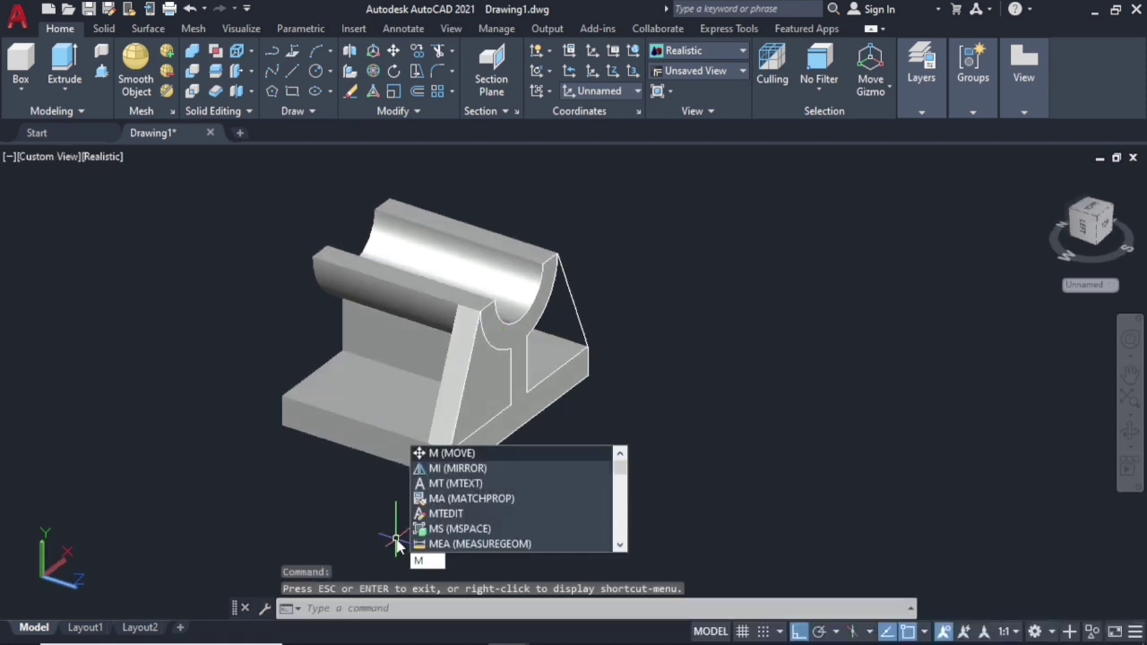
key("Return")
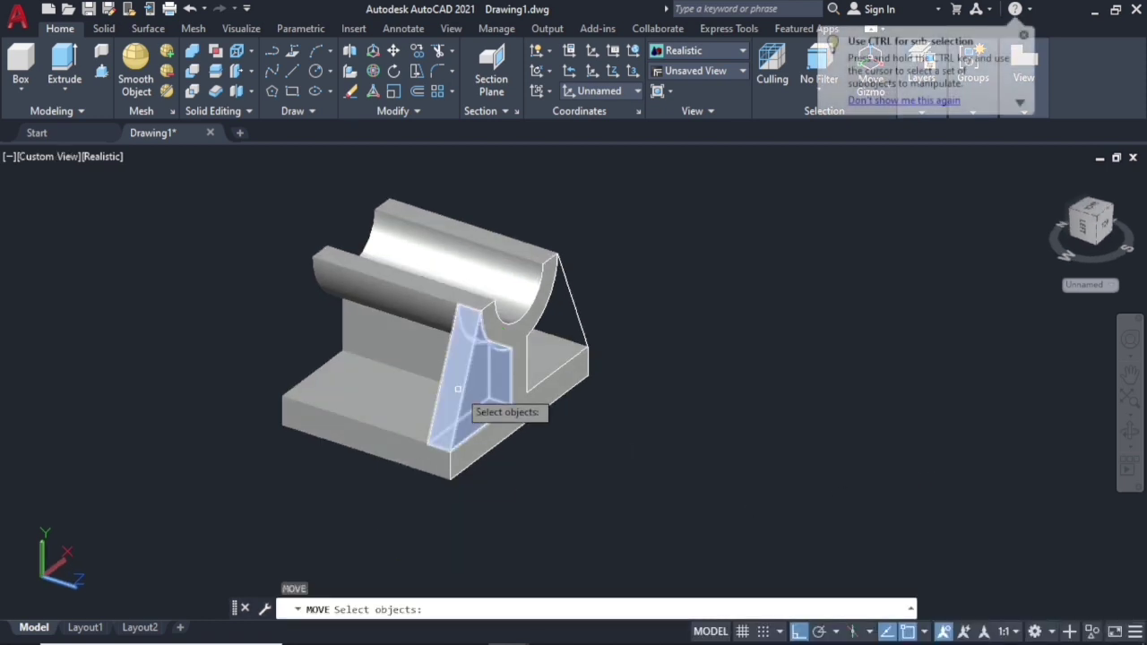
left_click(464, 387)
key("Return")
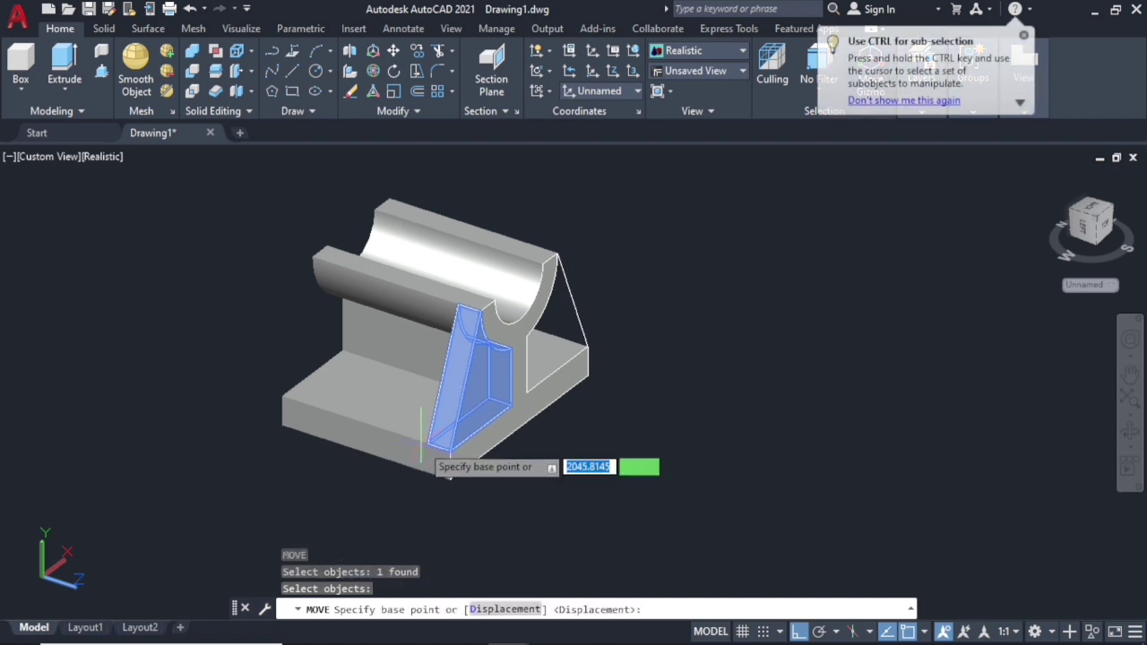
left_click(435, 448)
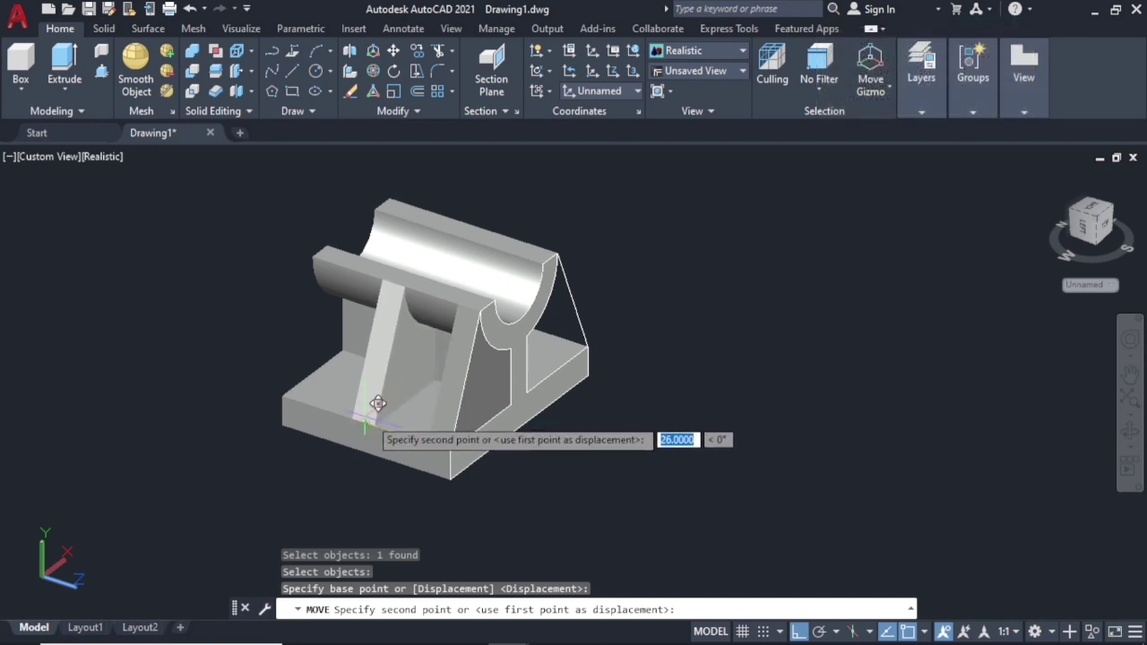
left_click(381, 404)
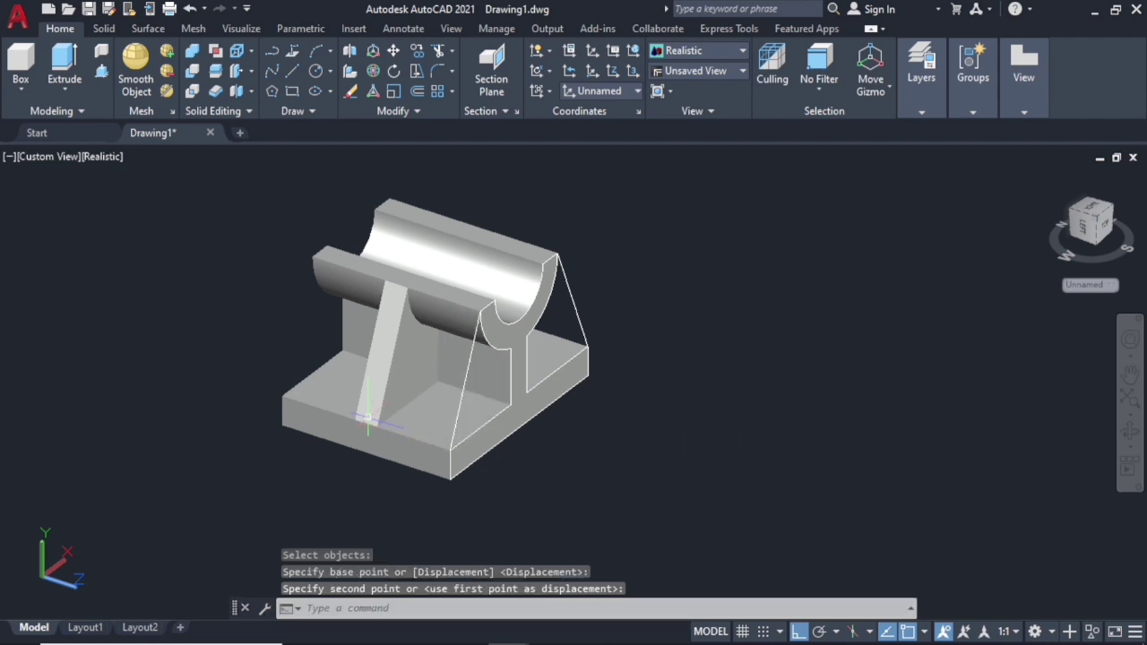
middle_click_drag(479, 542, 648, 525)
key("Escape")
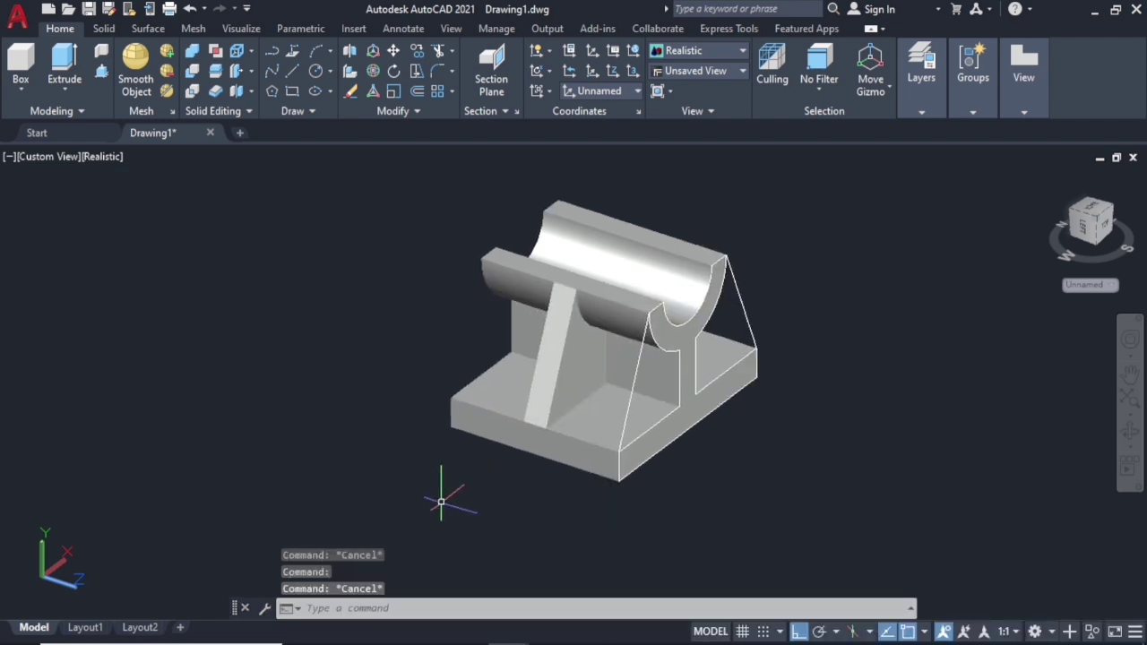
Union the base-and-cradle solid with the front and far ribs into one solid.
left_click(191, 51)
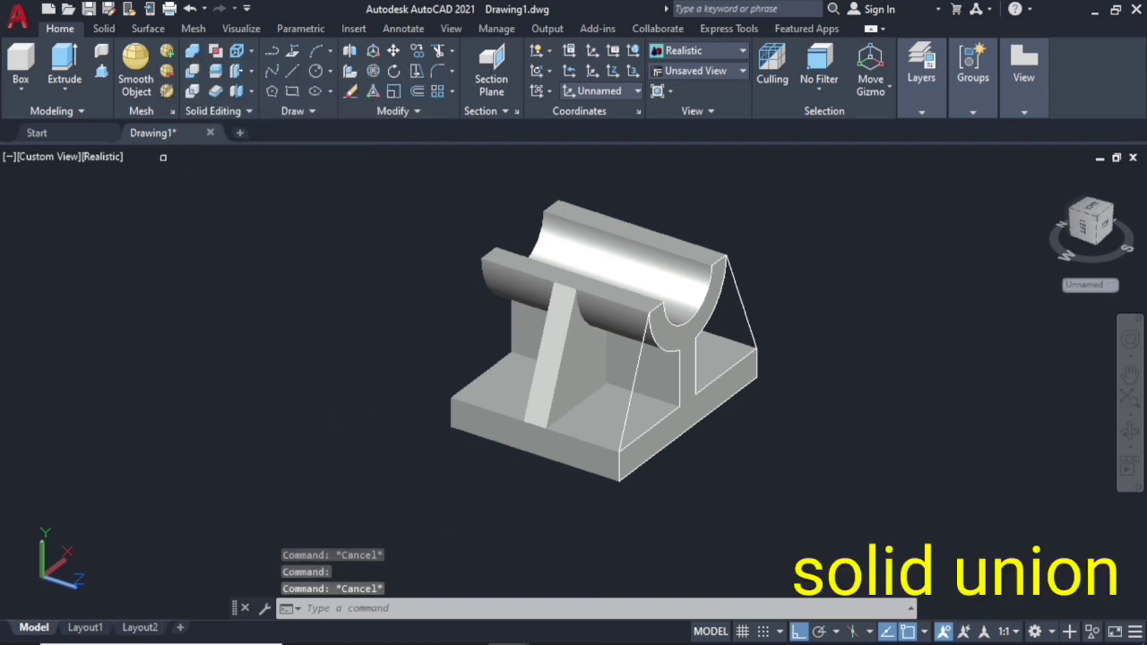
left_click(542, 381)
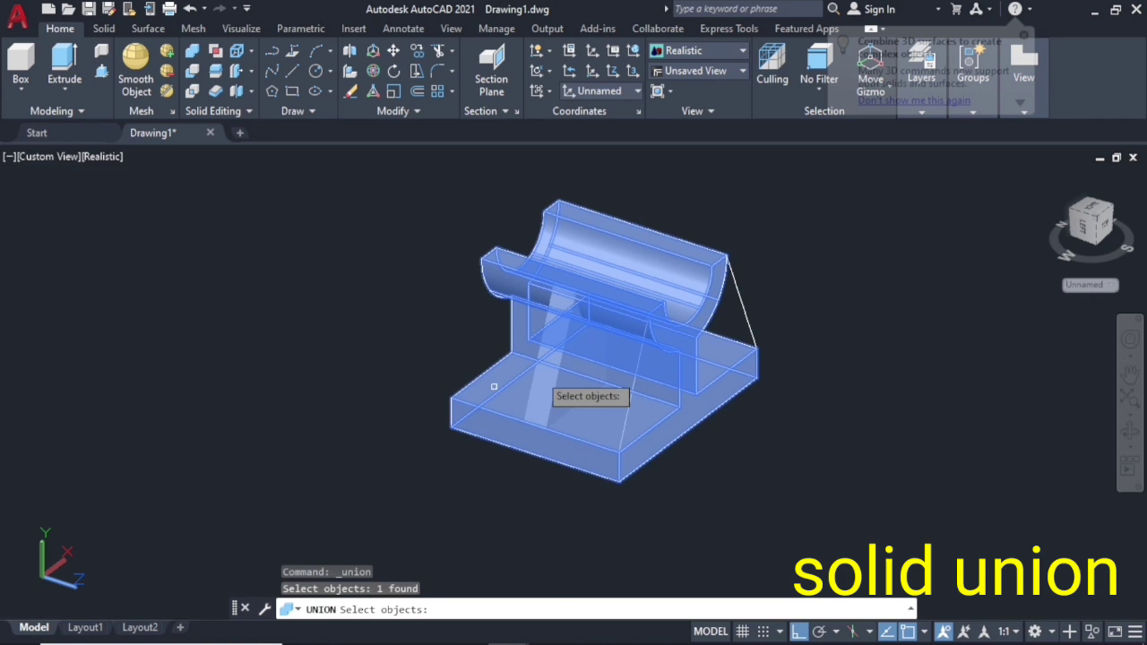
left_click(571, 396)
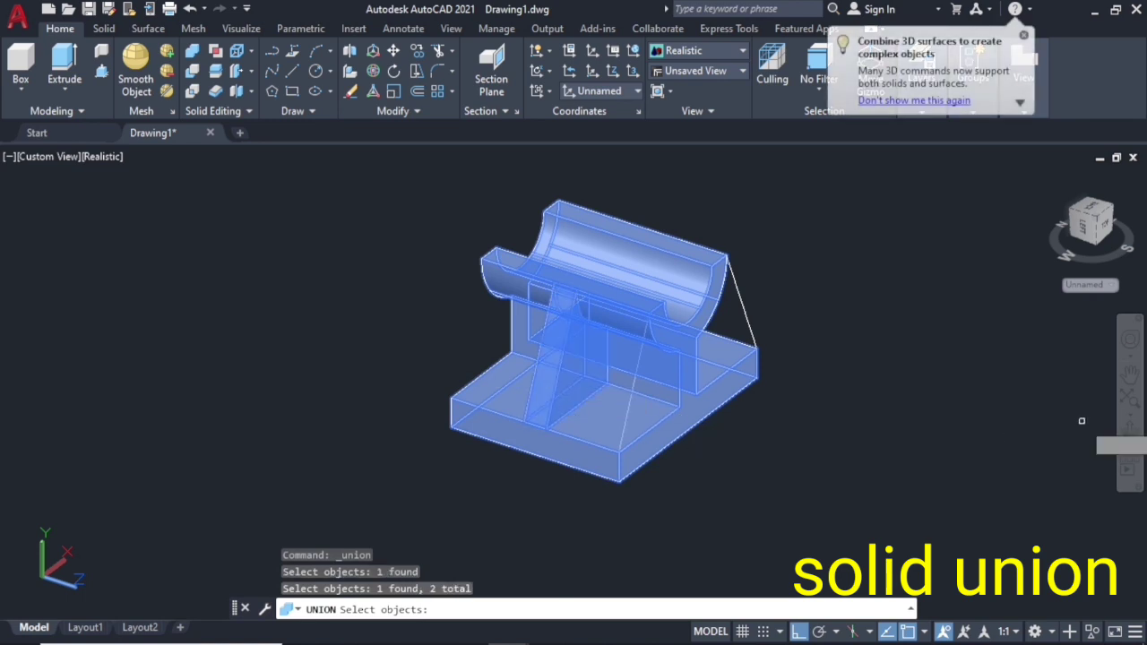
left_click(1125, 439)
left_click_drag(869, 440, 779, 382)
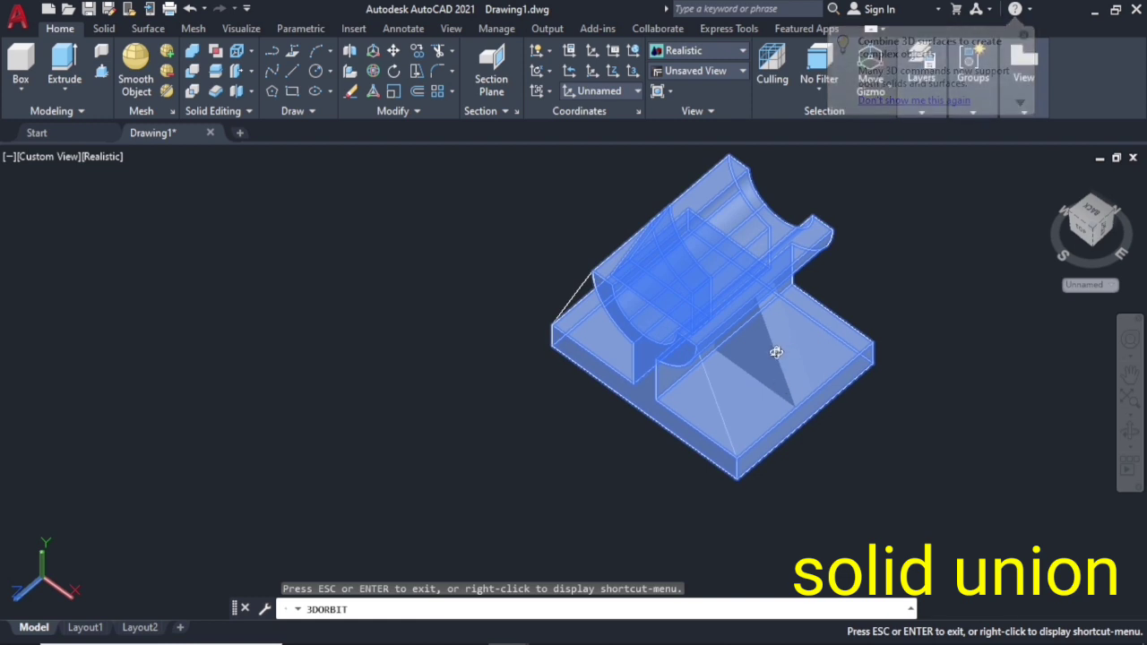
key("Escape")
left_click(776, 339)
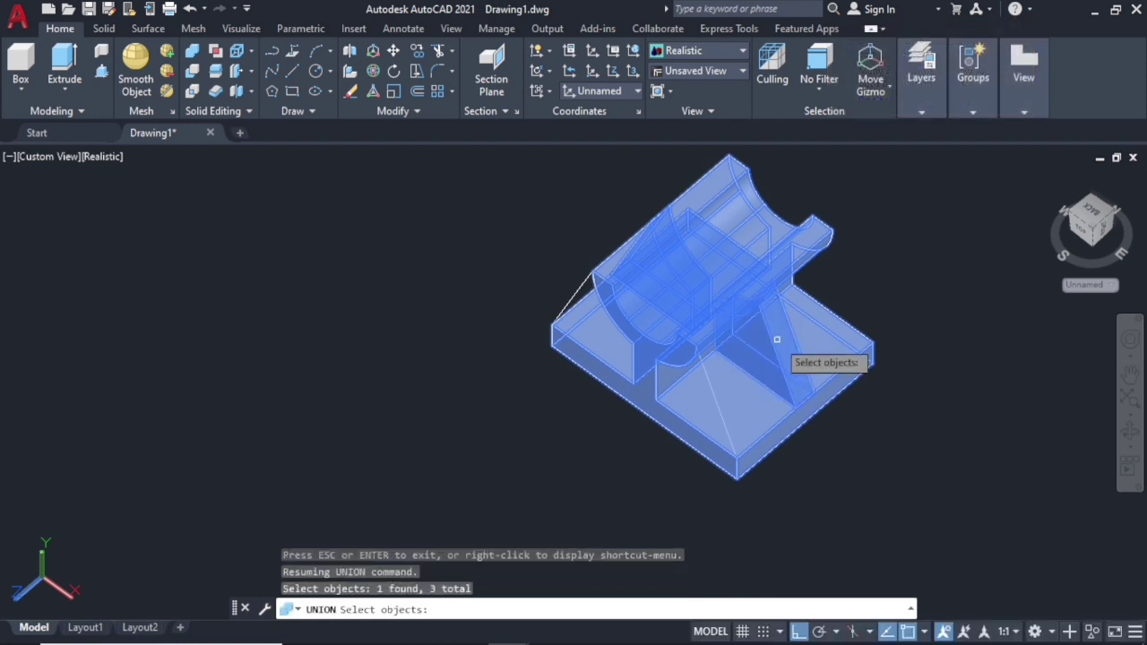
key("Return")
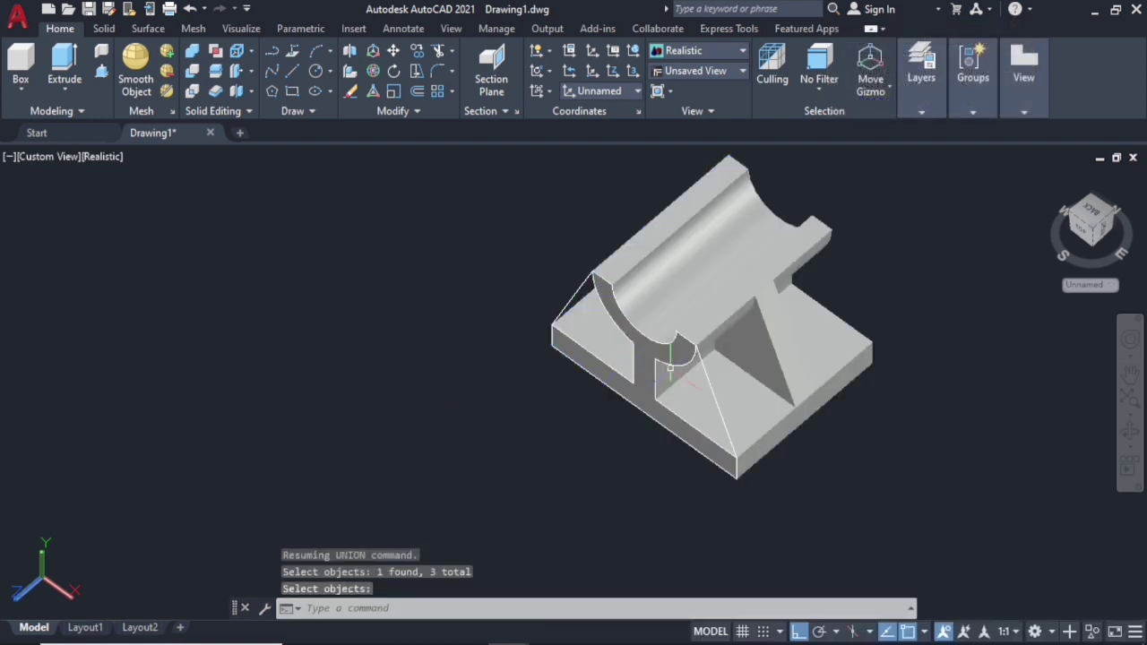
middle_click_drag(670, 367, 438, 415)
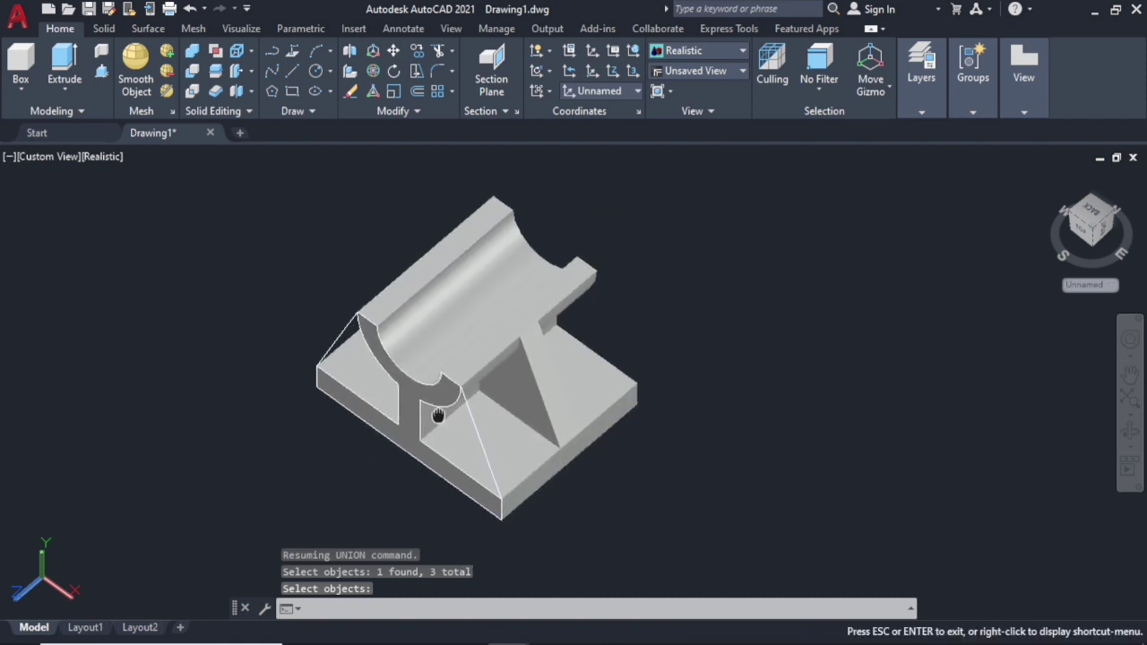
key("Return")
type("M")
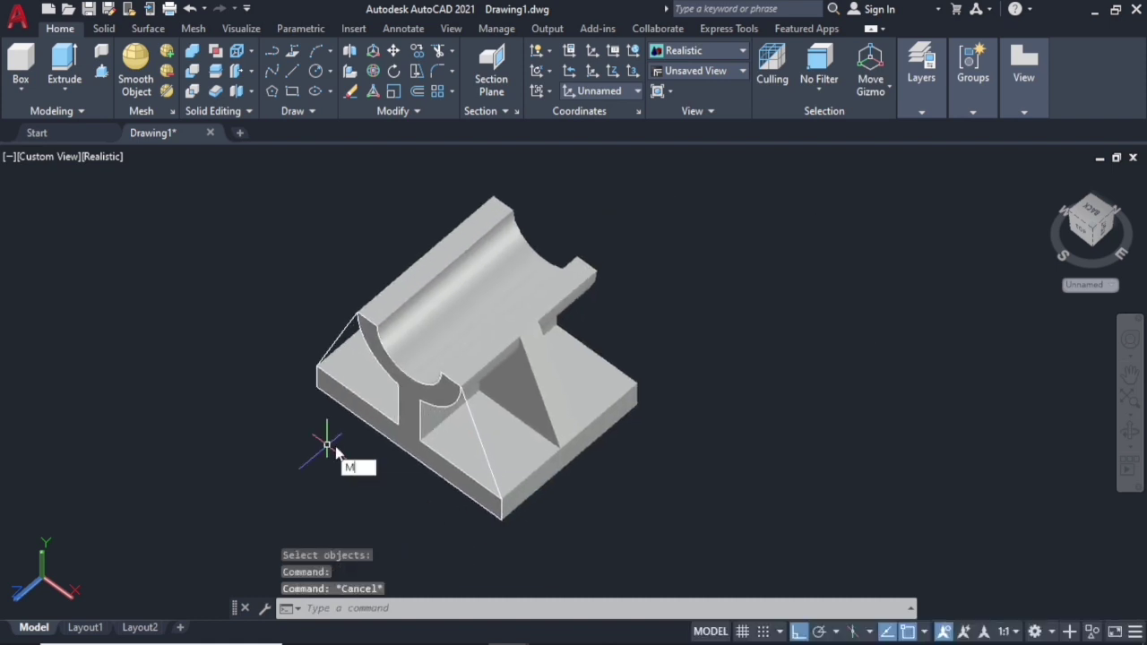
Move the merged solid clear of the leftover profile linework.
key("Return")
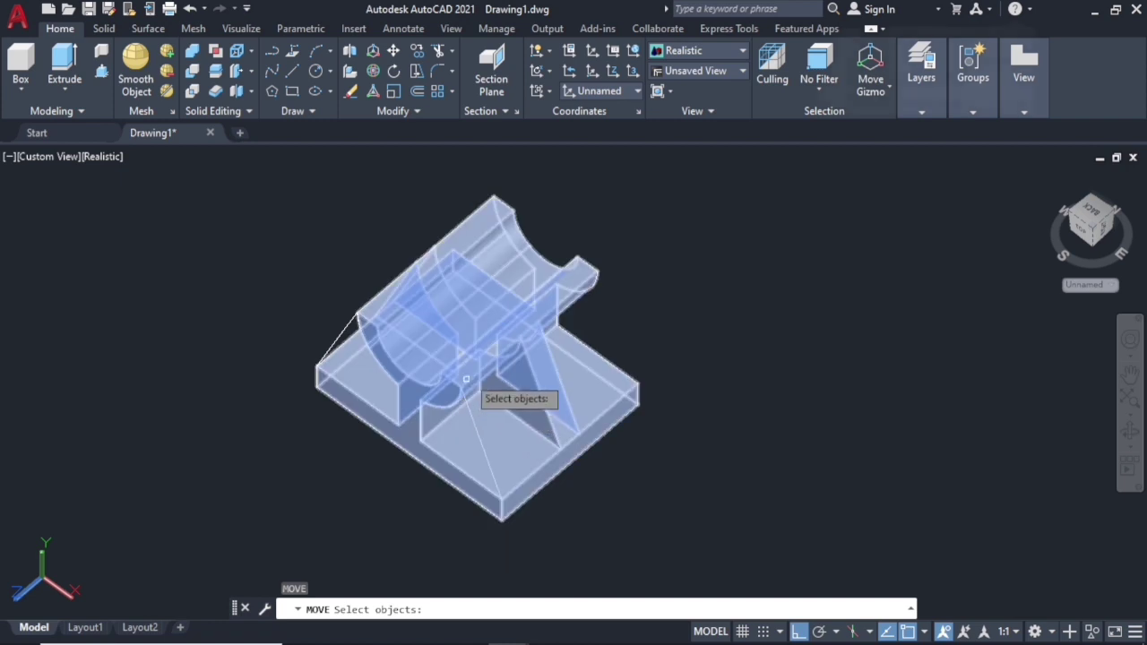
left_click(466, 379)
key("Return")
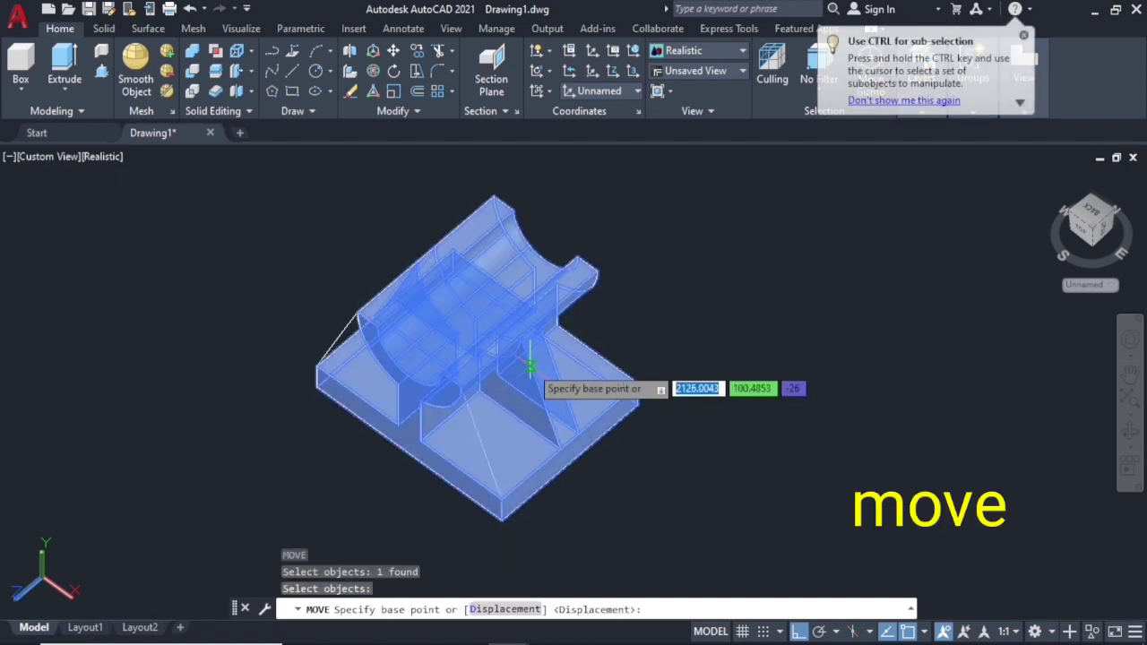
left_click(531, 366)
left_click(742, 284)
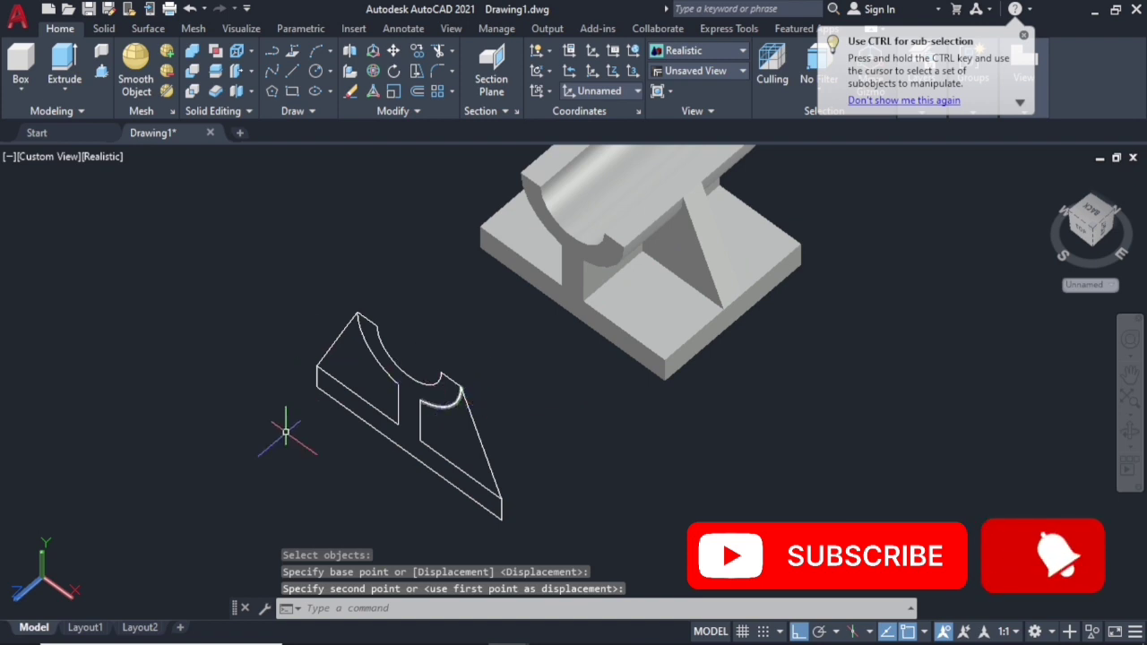
Erase the 10 leftover wireframe outline objects and recentre the model.
mouse_move(542, 474)
left_mouse_down()
mouse_move(508, 506)
mouse_move(525, 493)
mouse_move(366, 389)
mouse_move(332, 292)
mouse_move(329, 302)
mouse_move(389, 278)
left_mouse_up()
key("Delete")
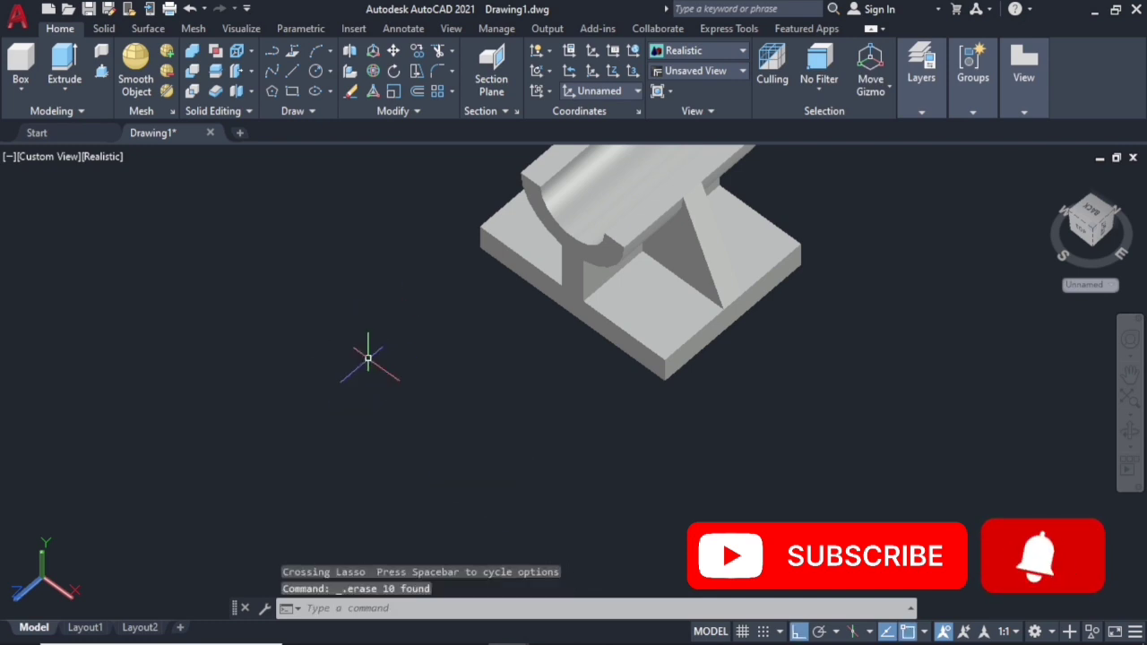
middle_click_drag(442, 354, 368, 486)
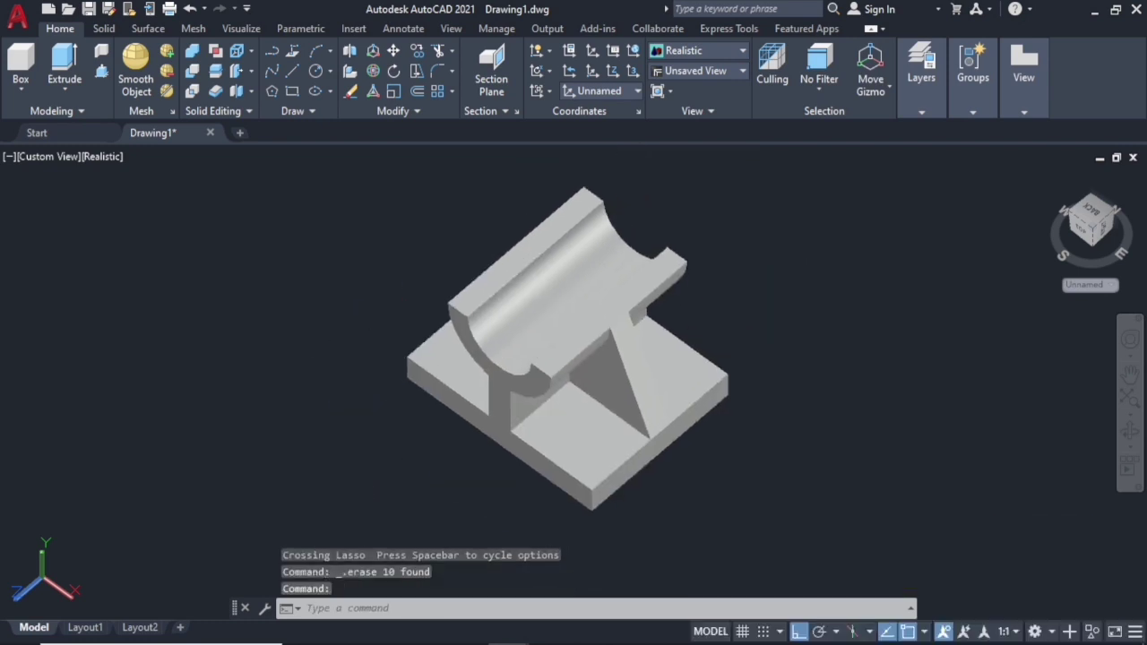
Switch the viewport to the SE Isometric preset view.
left_click(26, 158)
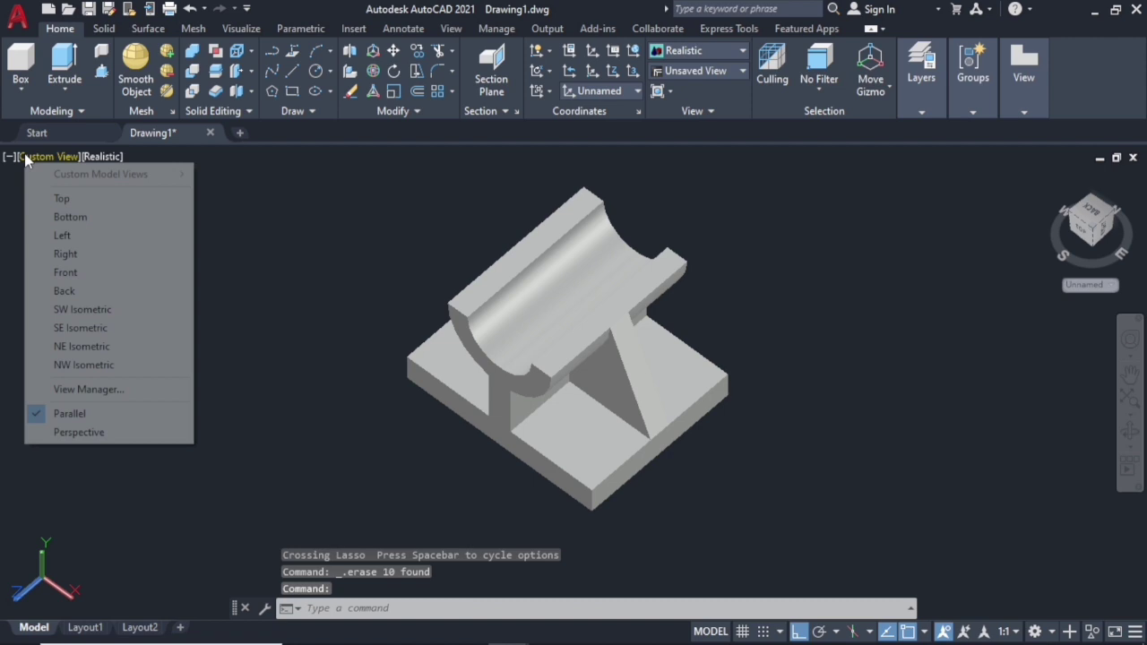
left_click(65, 327)
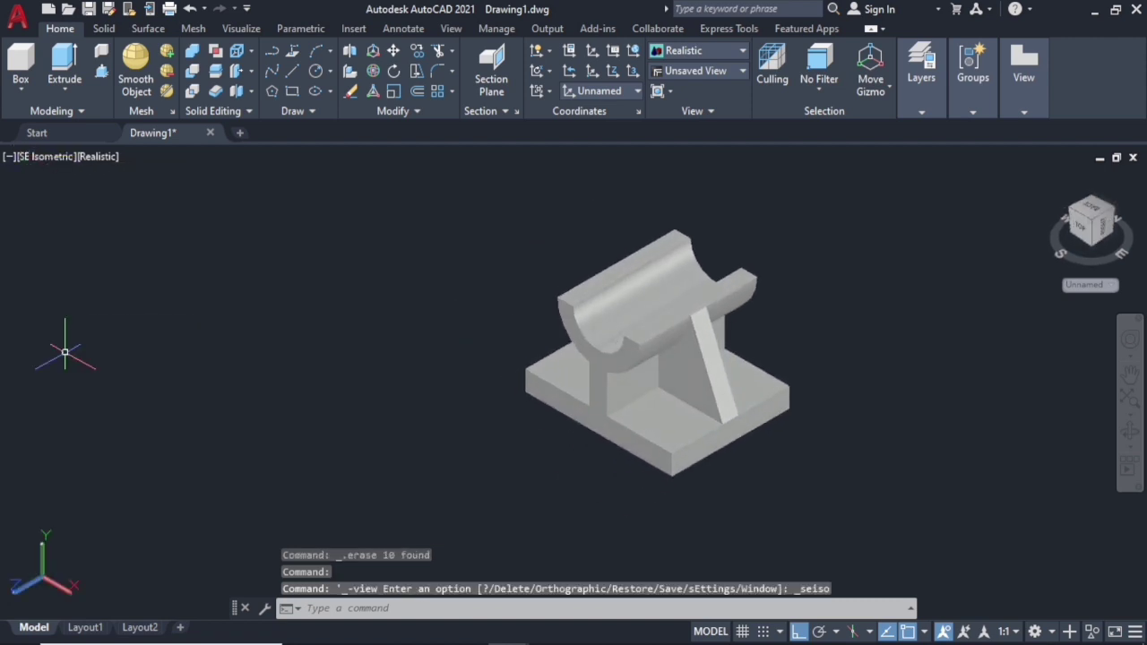